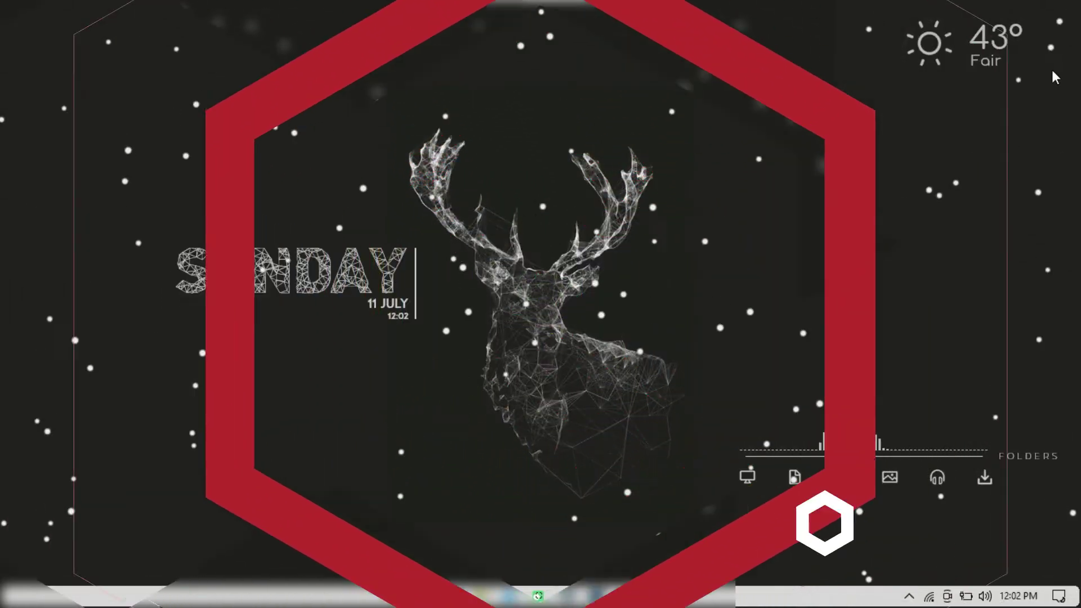
# Step: Look over the finished desktop's weather, clock and visualizer widgets, and test its computer shortcut by opening and closing This PC
pyautogui.moveTo(937, 76)
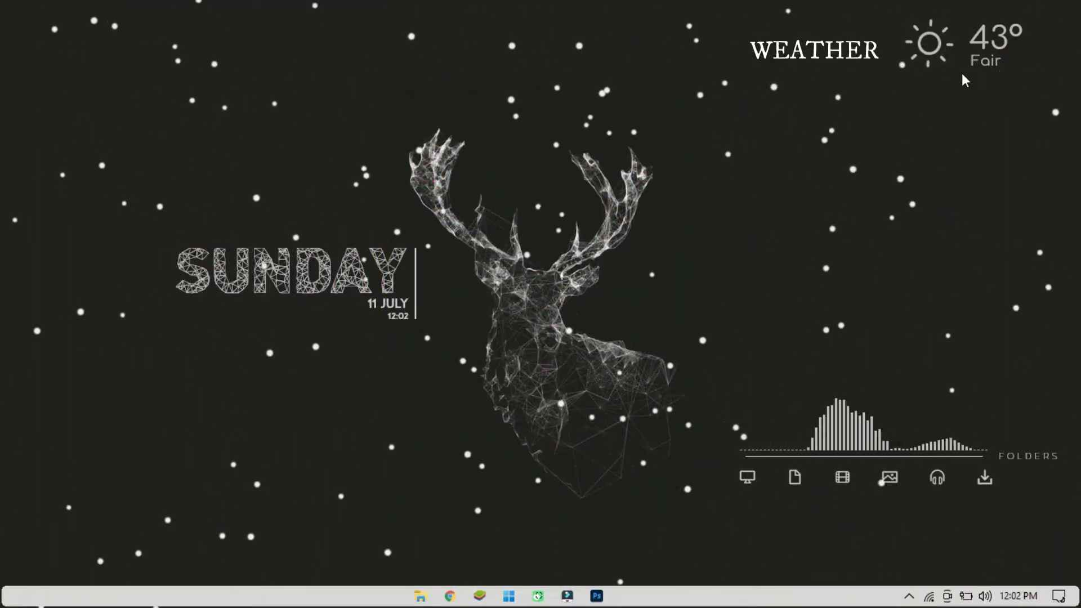
pyautogui.moveTo(211, 301)
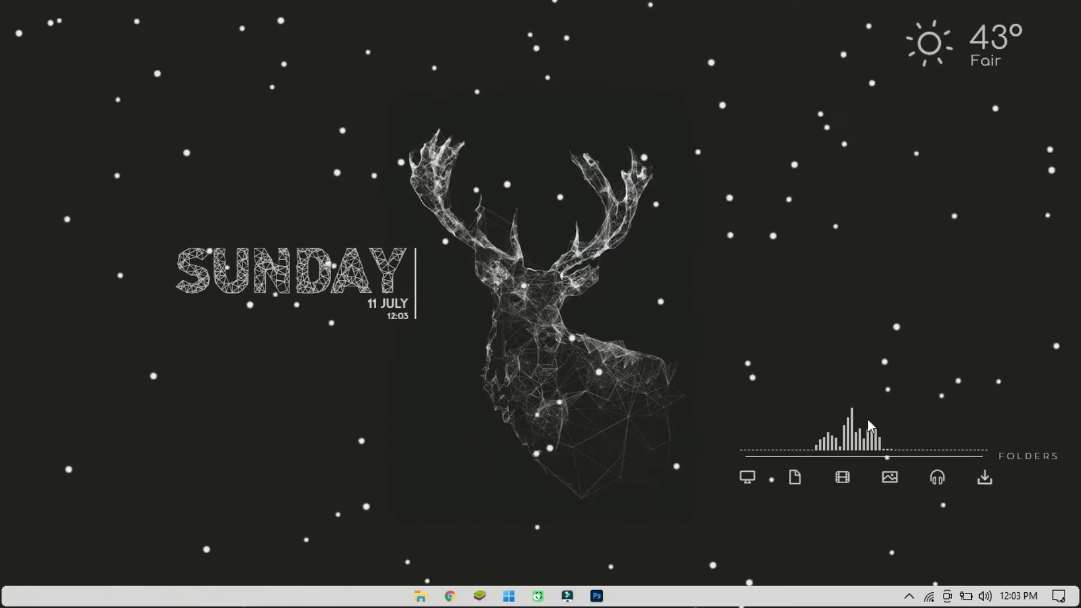
pyautogui.moveTo(833, 444)
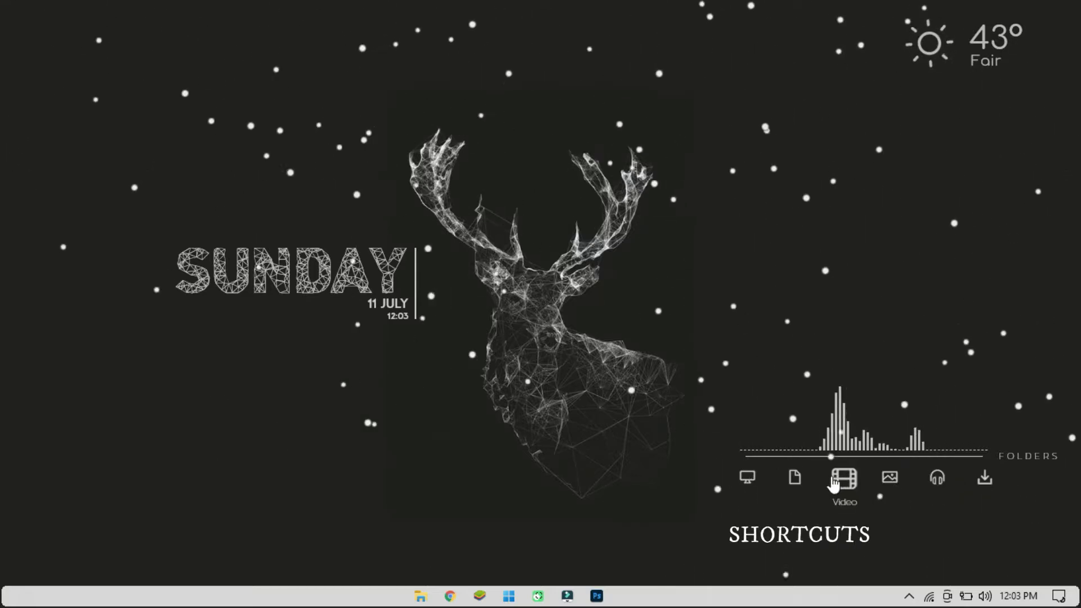
pyautogui.click(751, 478)
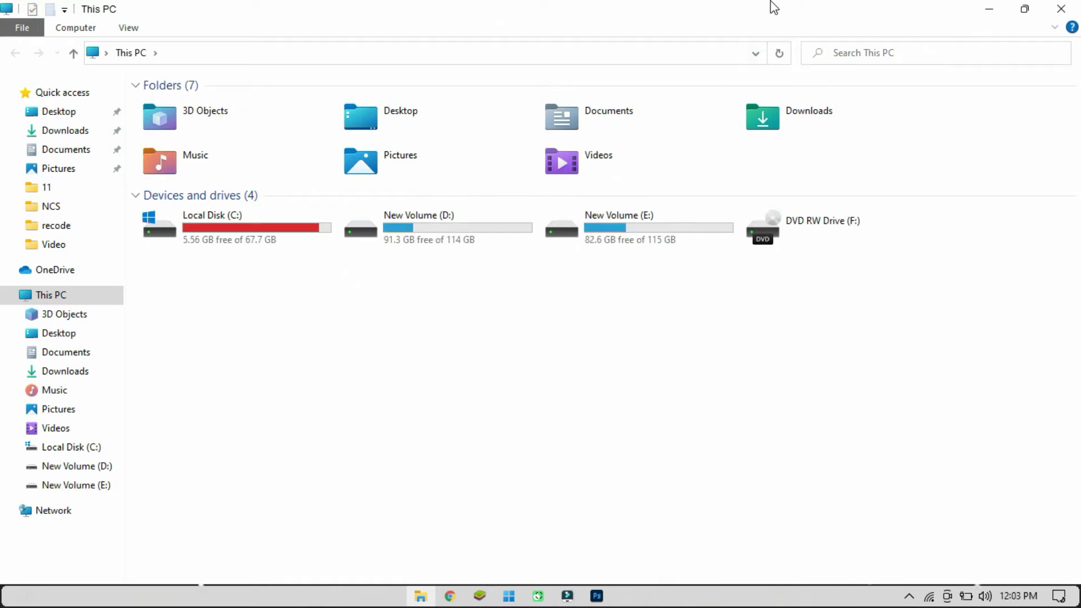
pyautogui.moveTo(773, 7); pyautogui.dragTo(599, 188)
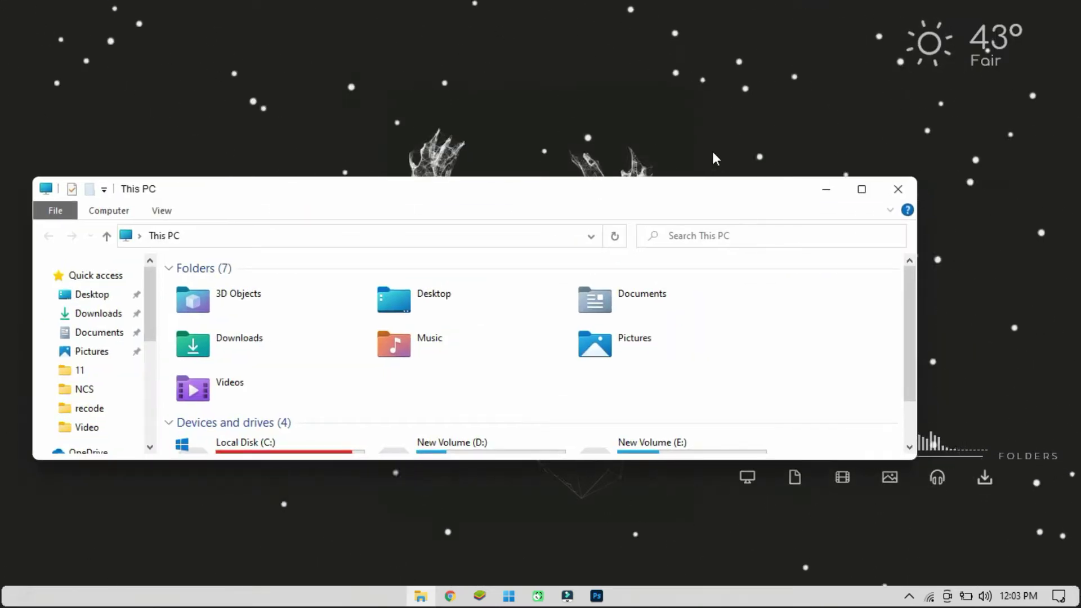
pyautogui.click(911, 192)
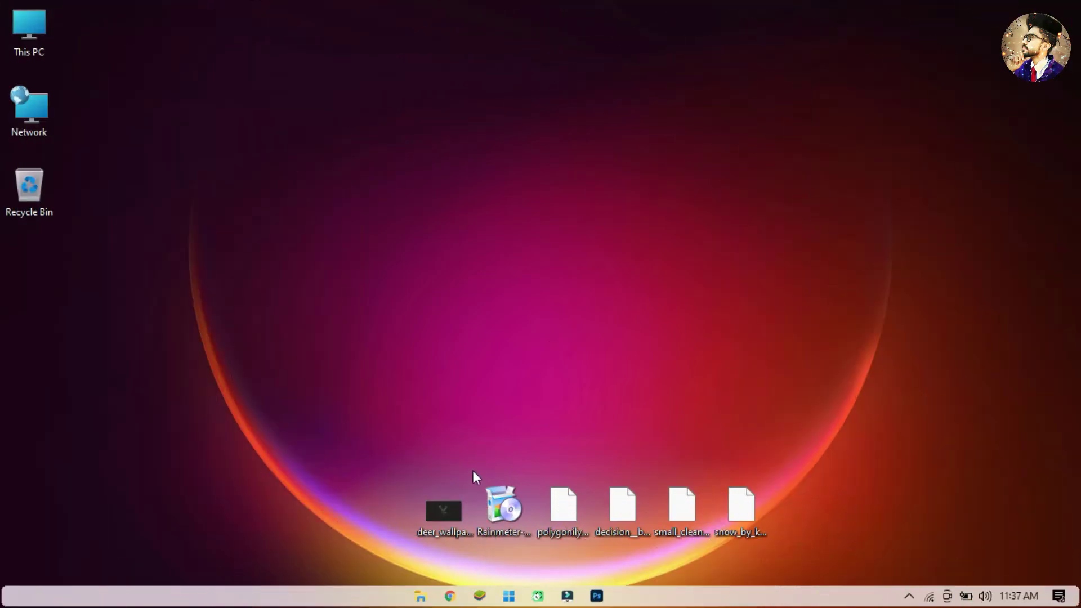
# Step: Set the deer wallpaper image on the desktop as the desktop background
pyautogui.rightClick(461, 497)
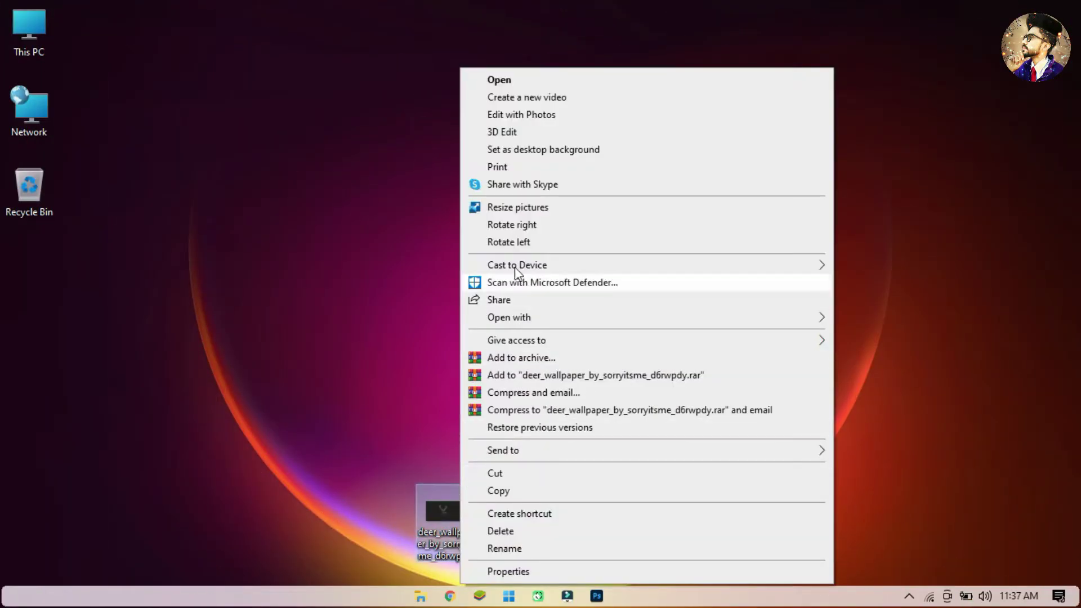
pyautogui.click(525, 150)
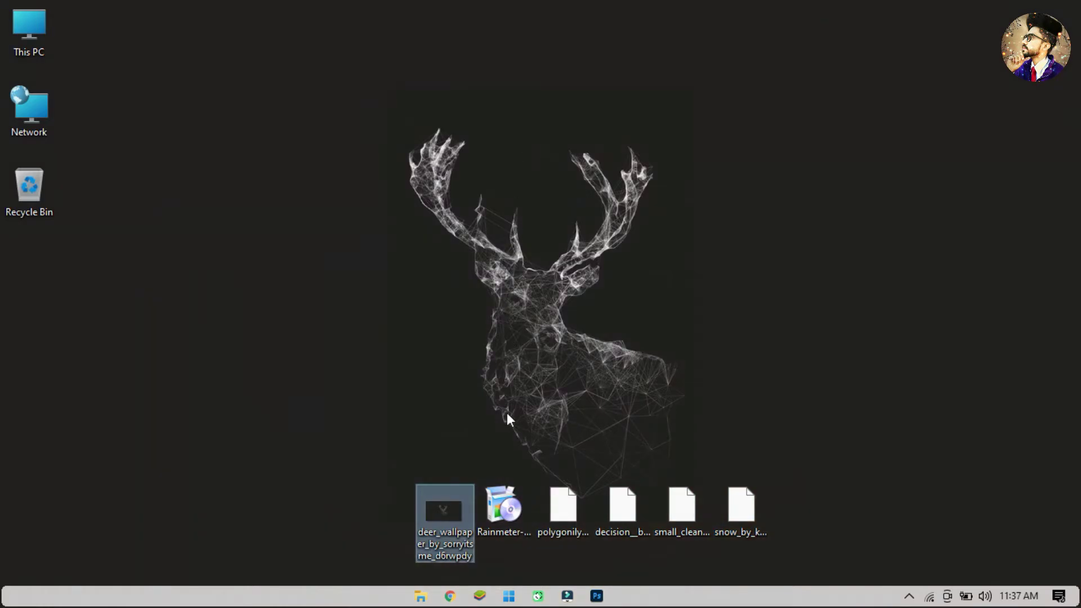
# Step: Install Rainmeter-4.4-r3452-beta as administrator in English with the 64-bit version and launch on startup enabled, and run it on finish
pyautogui.rightClick(516, 488)
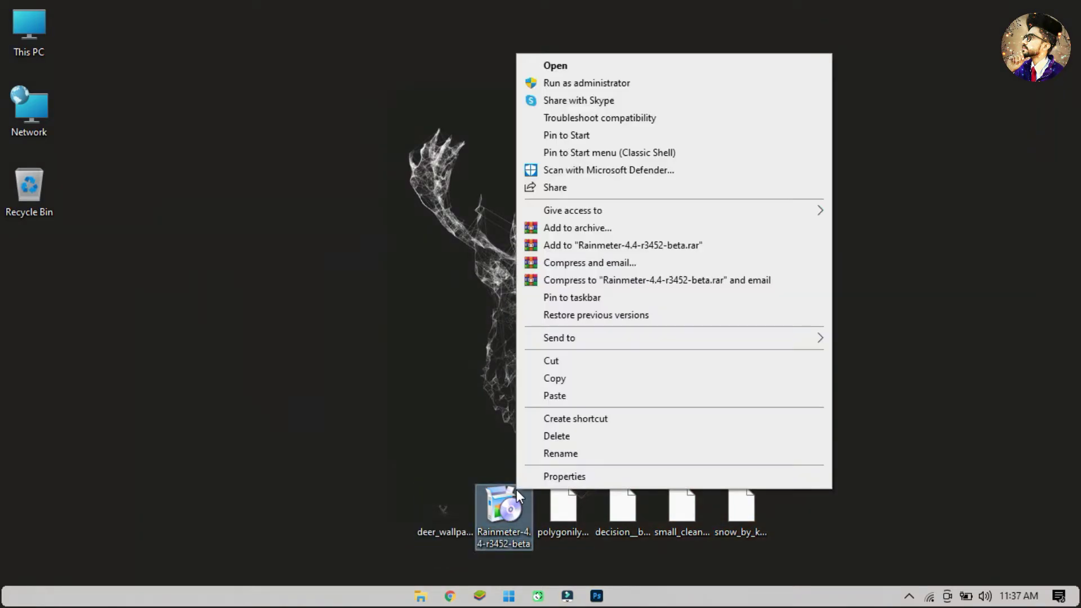
pyautogui.click(619, 84)
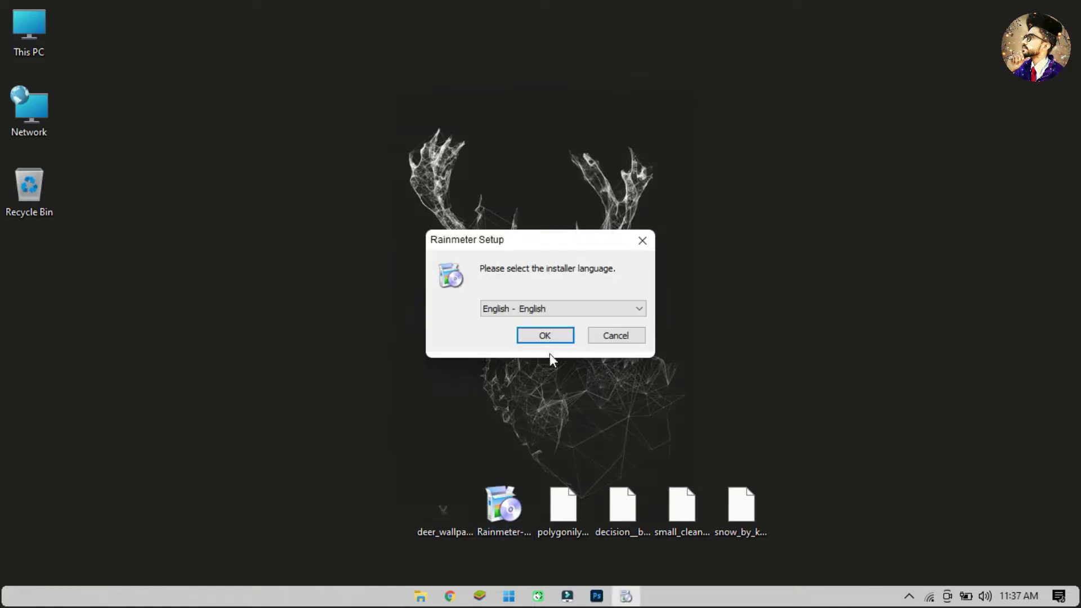
pyautogui.click(565, 335)
pyautogui.click(631, 428)
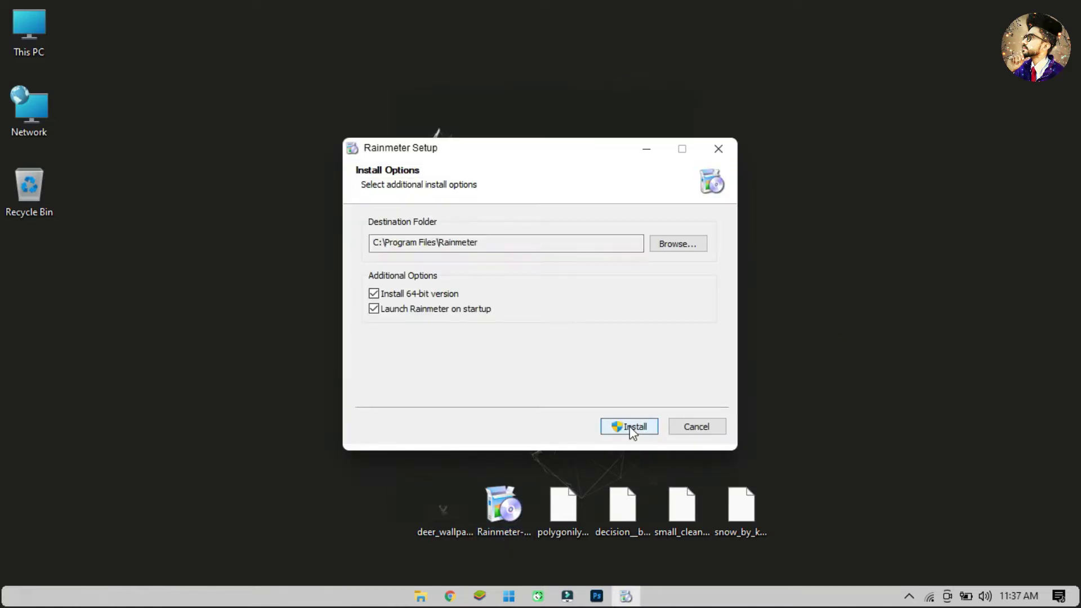
pyautogui.click(630, 428)
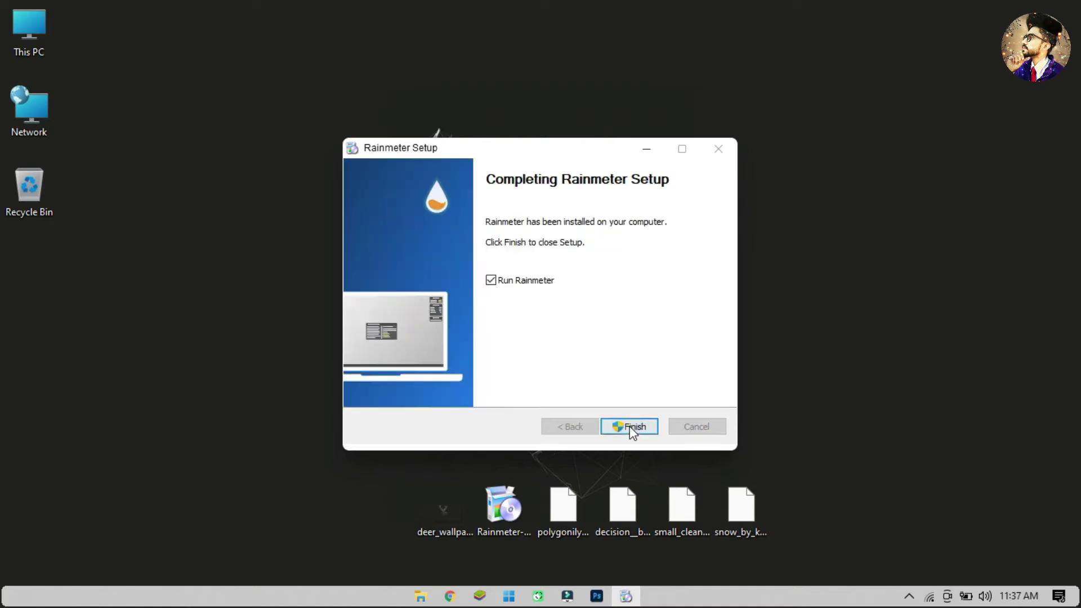
pyautogui.click(630, 427)
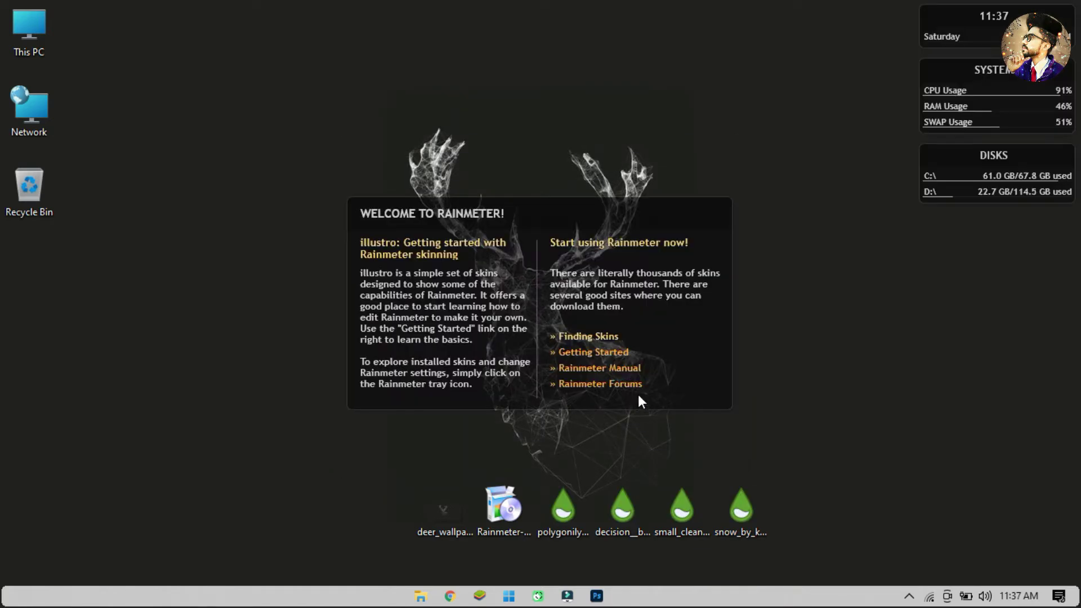
# Step: Unload the default illustro skins from the desktop: the Welcome panel, Disks, System and the clock
pyautogui.rightClick(637, 395)
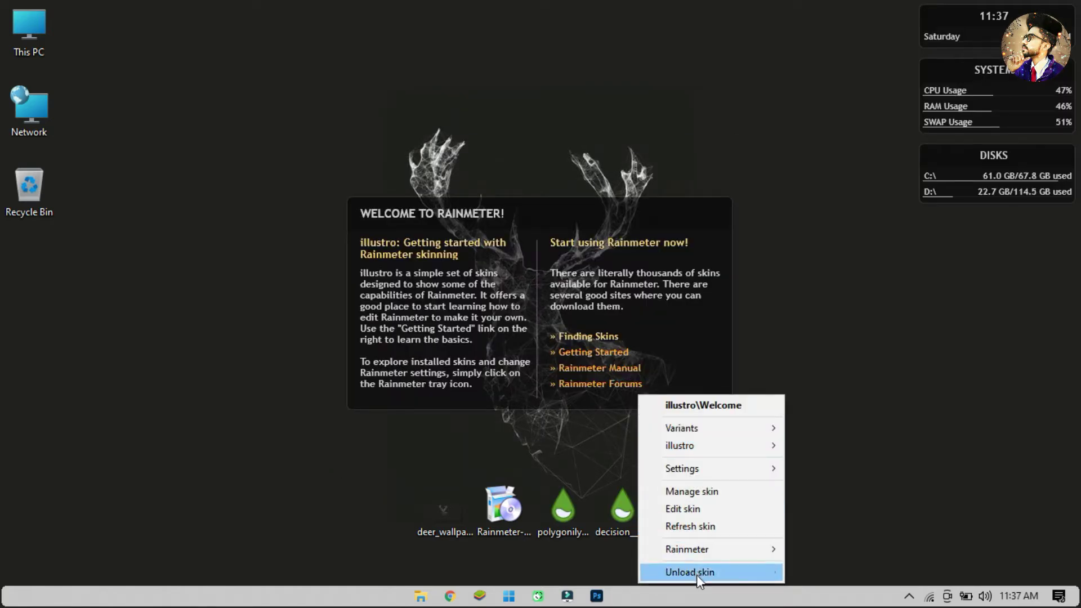
pyautogui.click(697, 574)
pyautogui.rightClick(959, 179)
pyautogui.click(994, 354)
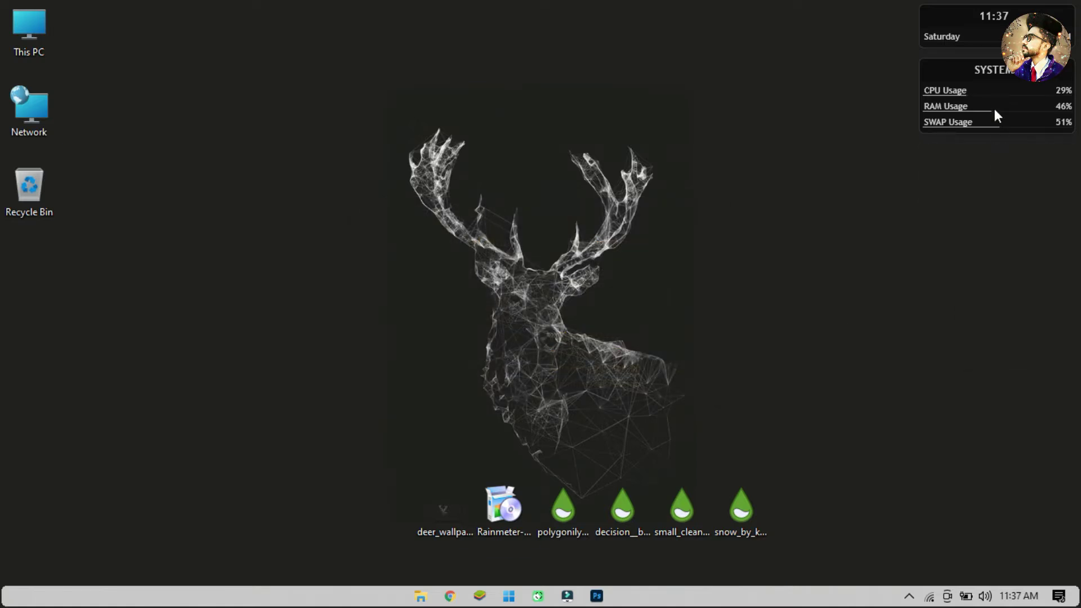
pyautogui.rightClick(994, 107)
pyautogui.click(1005, 293)
pyautogui.rightClick(997, 49)
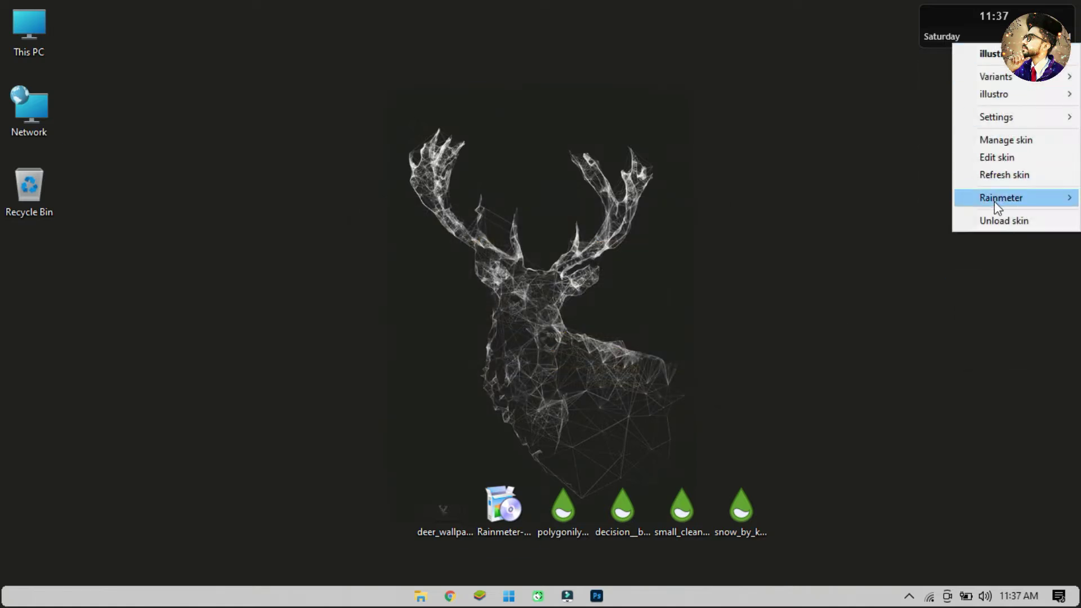
pyautogui.click(995, 217)
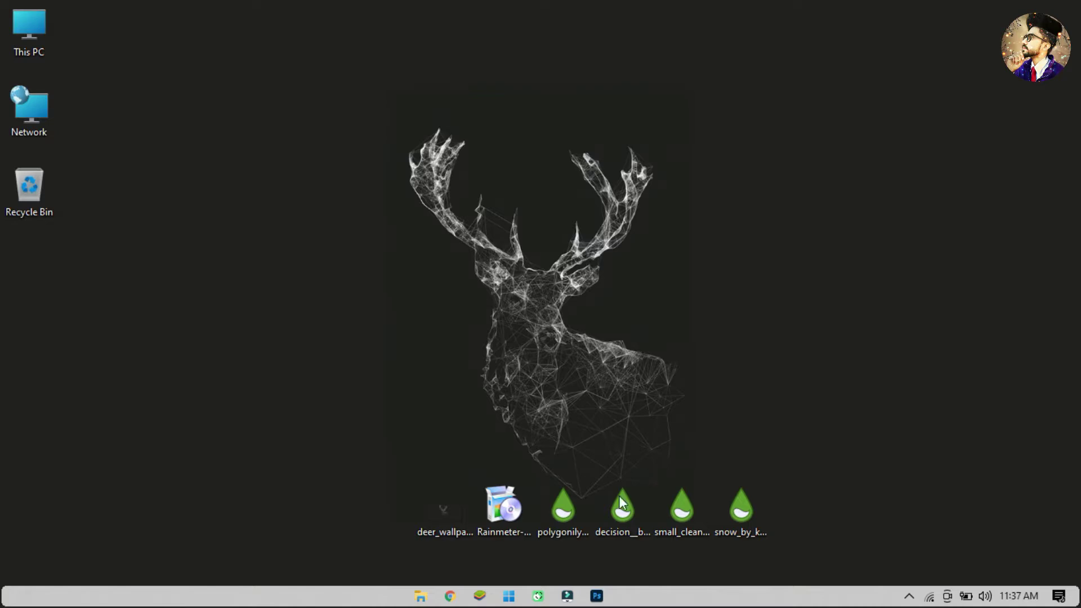
# Step: Install the Polygonilyc and Decision Rainmeter skin packages from the desktop, each with its included layout
pyautogui.rightClick(557, 515)
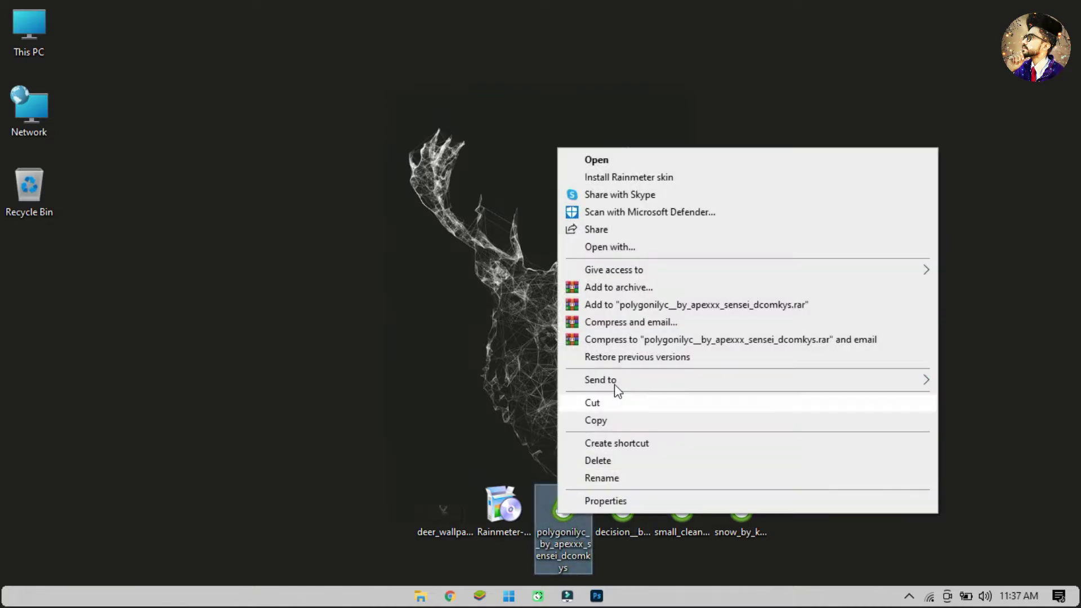
pyautogui.click(688, 177)
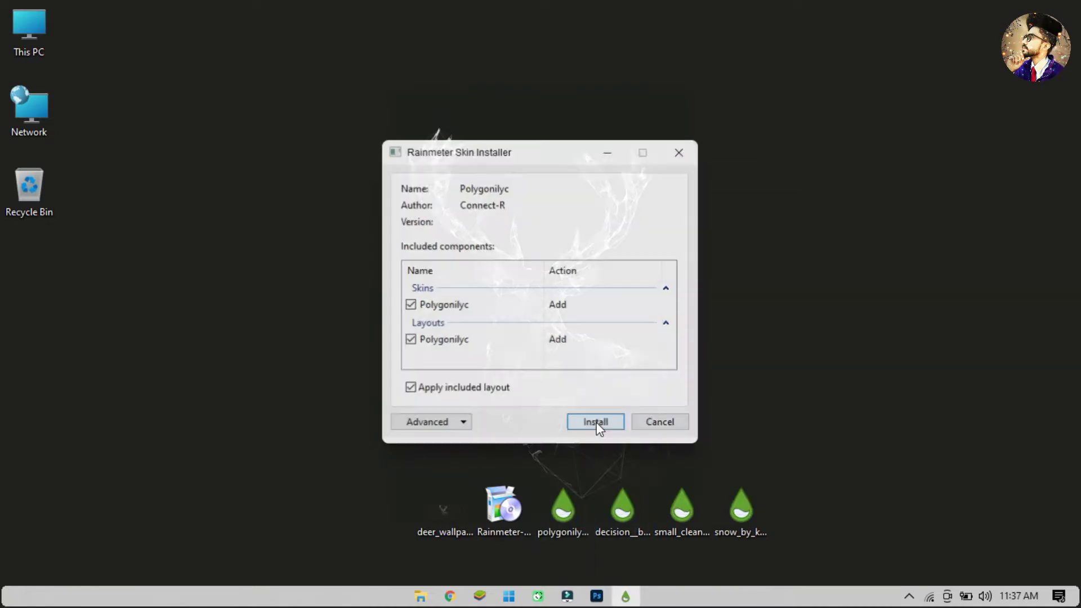
pyautogui.click(597, 423)
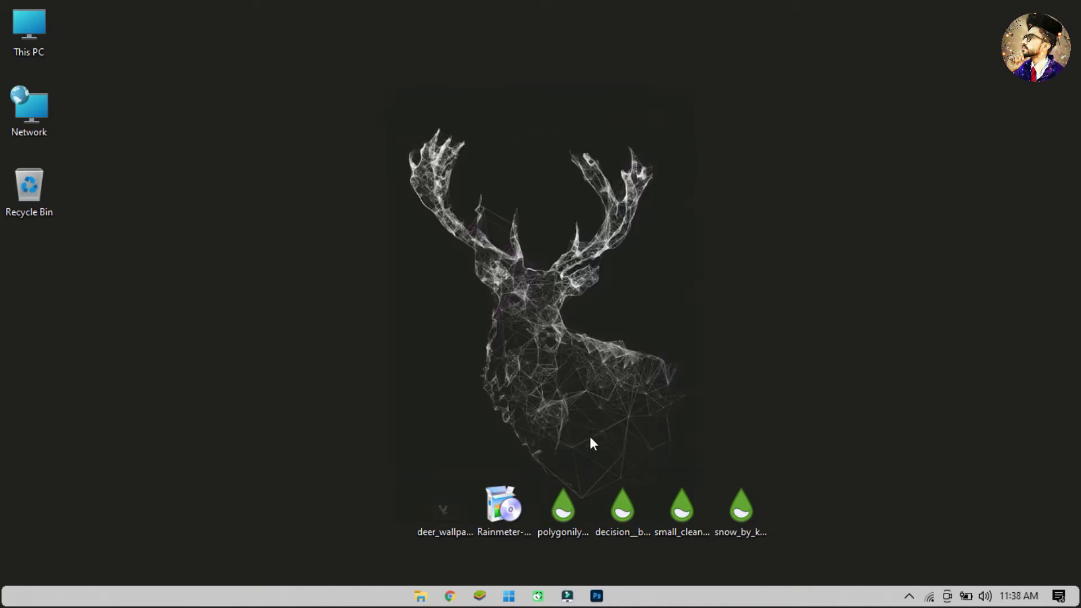
pyautogui.rightClick(605, 496)
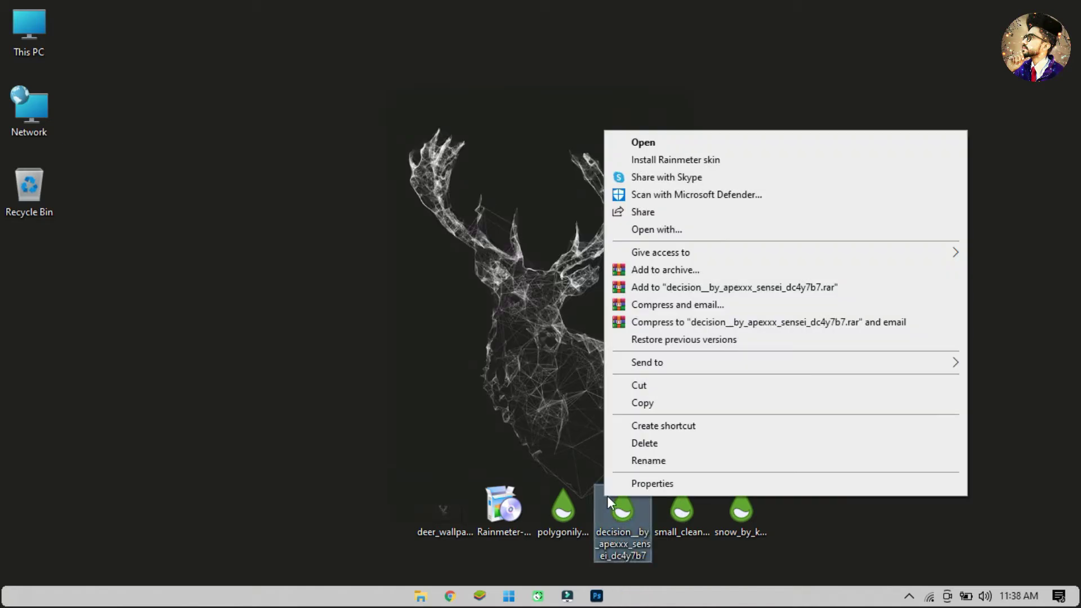
pyautogui.click(707, 162)
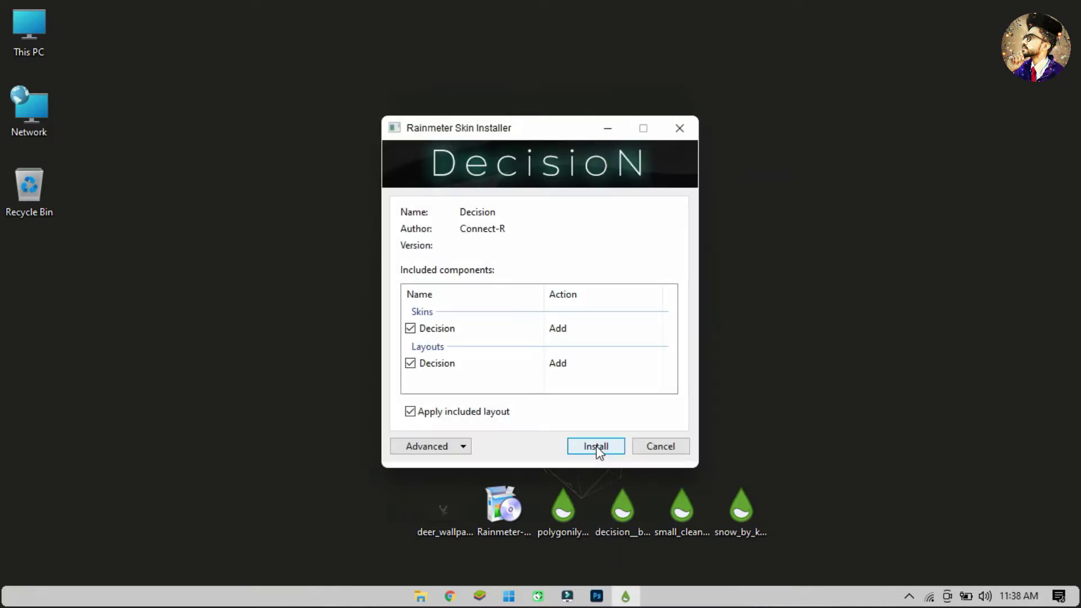
pyautogui.click(596, 446)
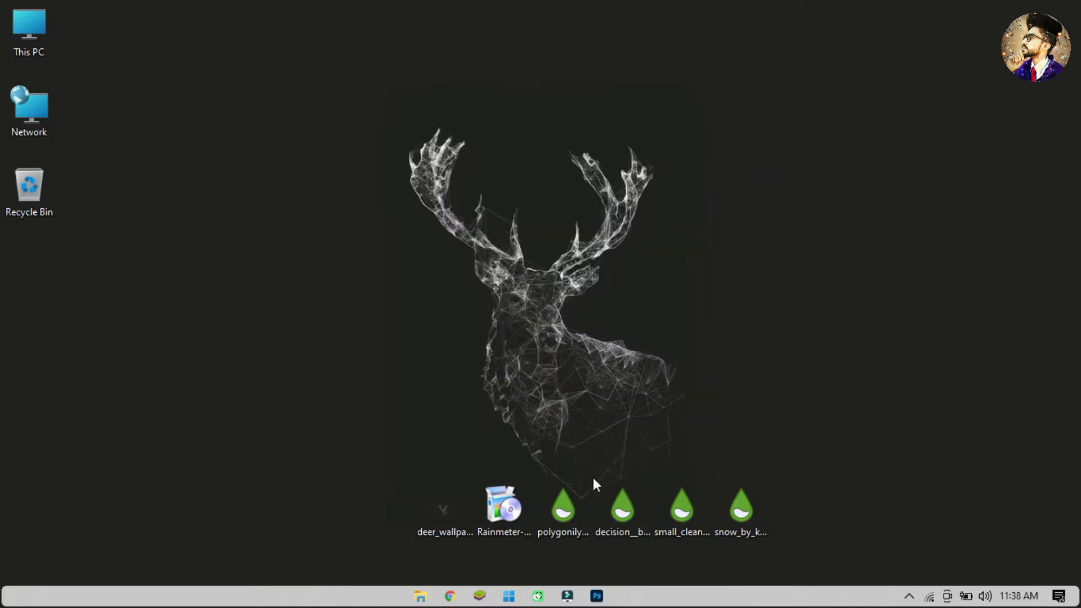
# Step: Install the Small Clean Weather and Snow Rainmeter skin packages from the desktop
pyautogui.rightClick(659, 509)
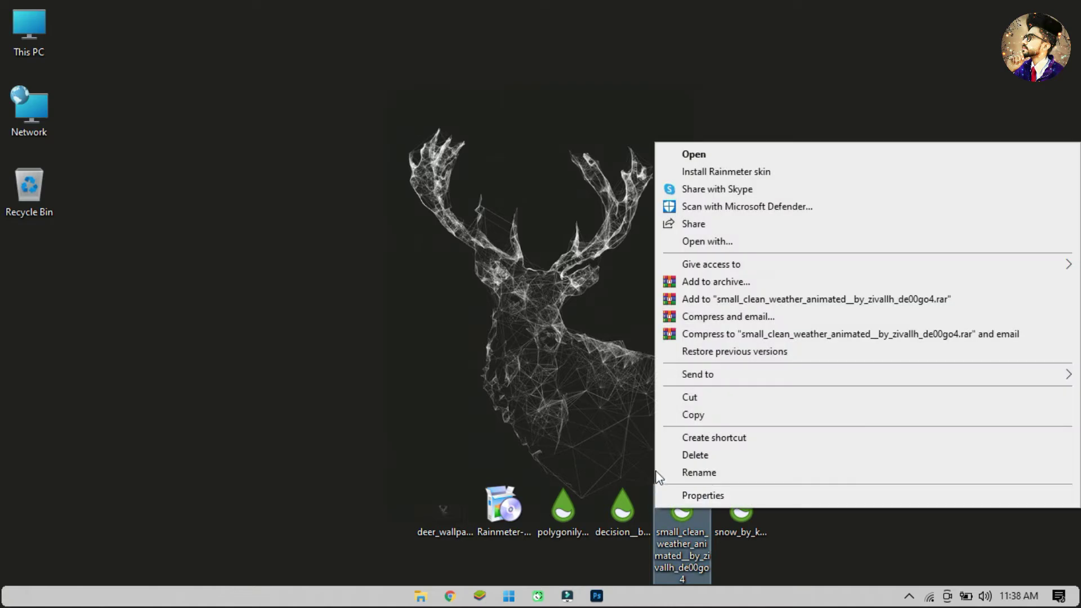
pyautogui.click(742, 172)
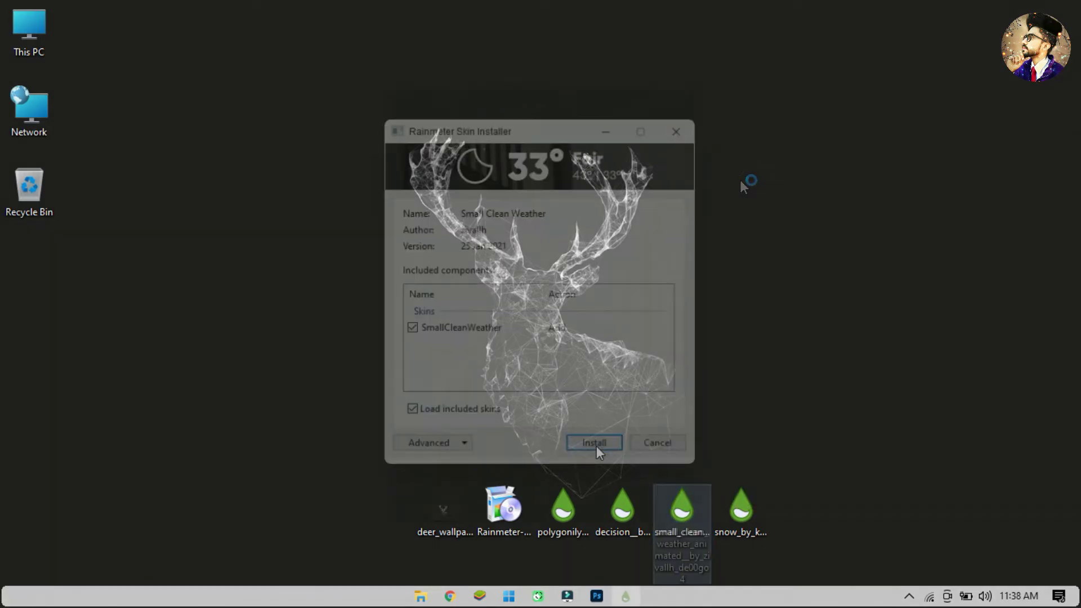
pyautogui.click(596, 446)
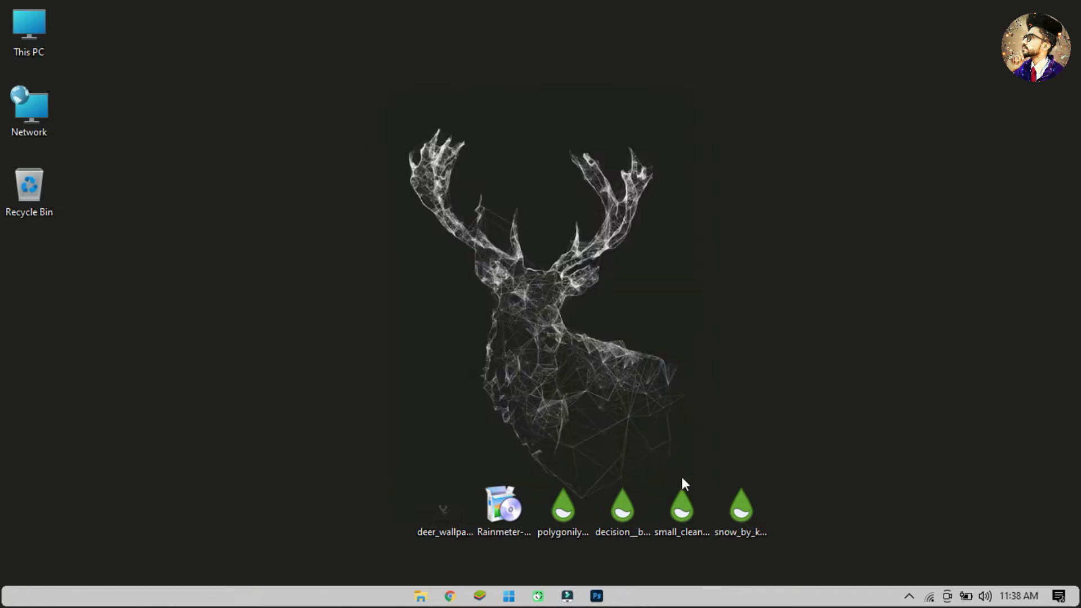
pyautogui.rightClick(723, 505)
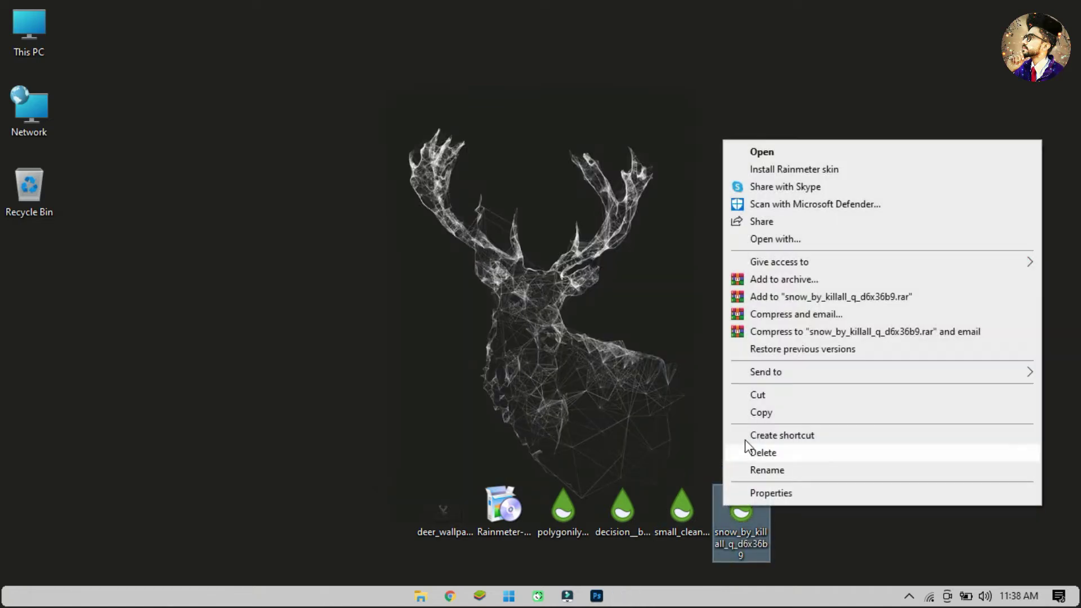
pyautogui.click(817, 169)
pyautogui.click(596, 422)
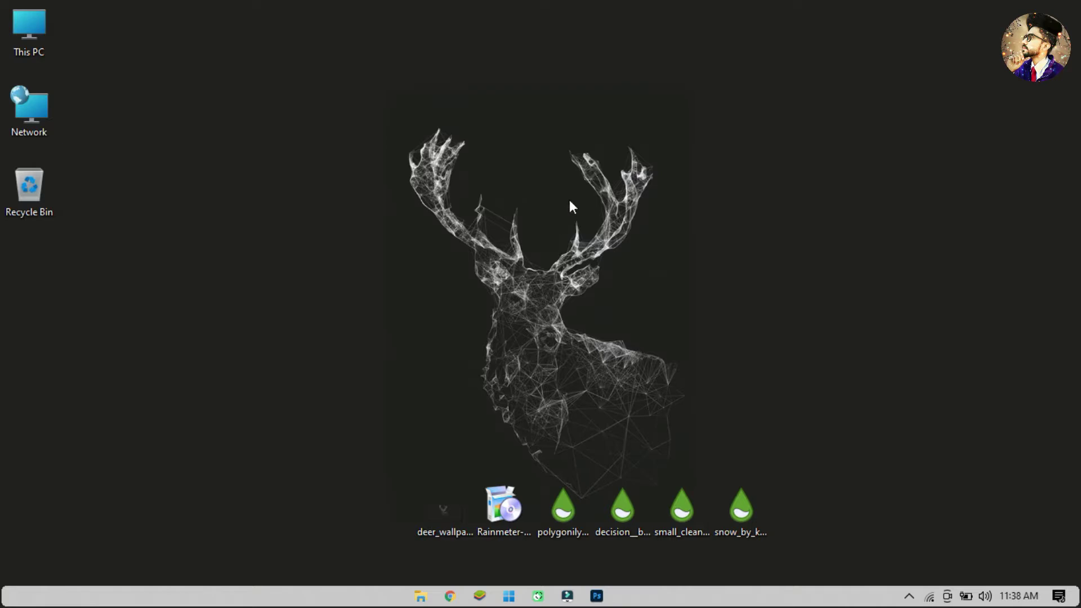
# Step: Hide all the desktop icons
pyautogui.rightClick(569, 200)
pyautogui.moveTo(735, 209)
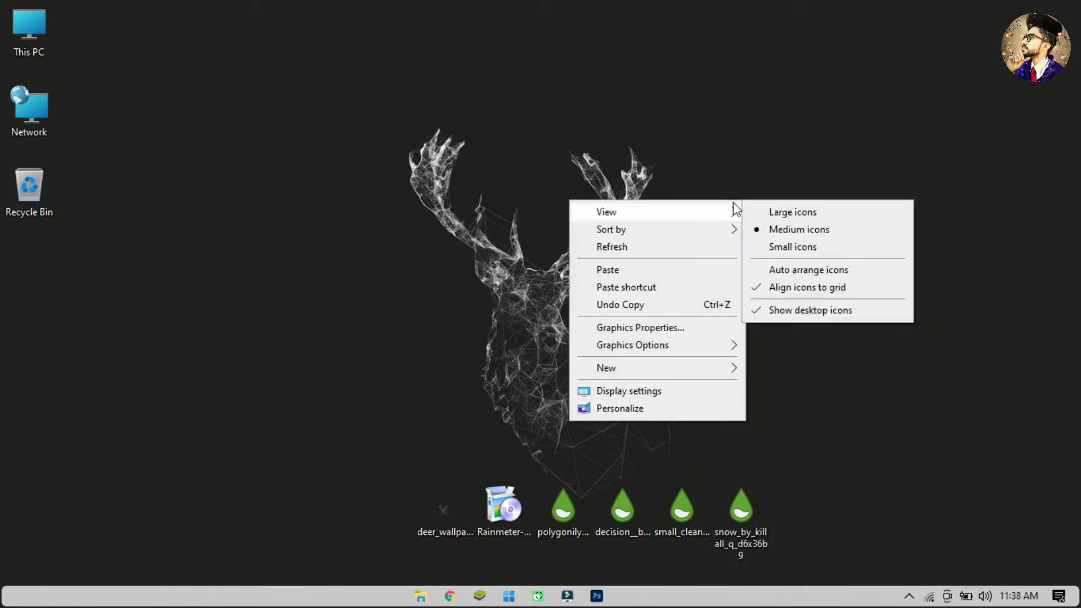
pyautogui.click(773, 310)
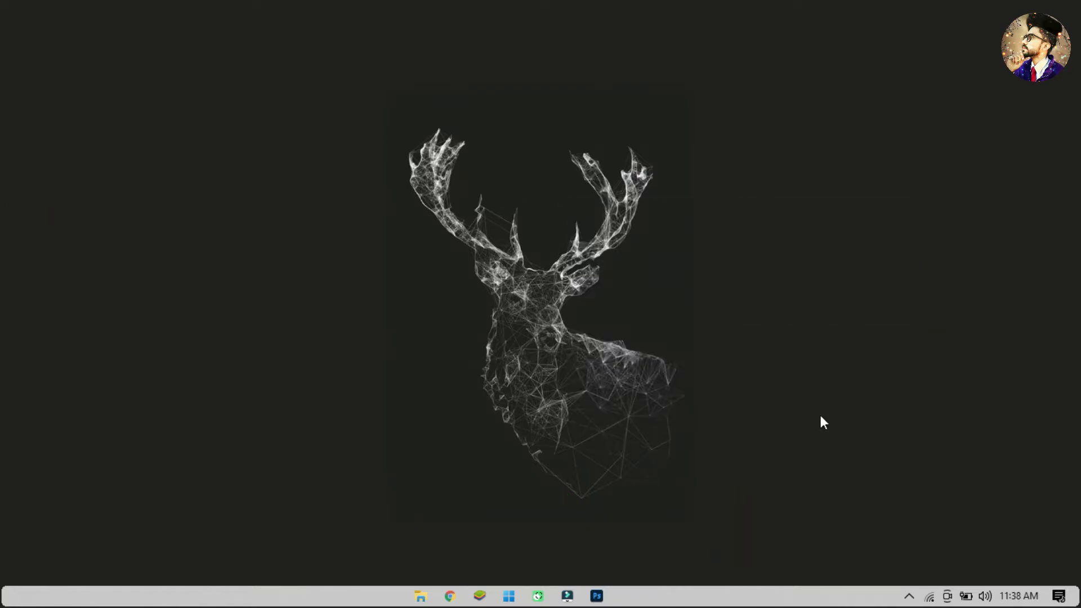
# Step: Bring up the Manage Rainmeter window and refresh all skins so the newly installed ones are listed
pyautogui.click(908, 598)
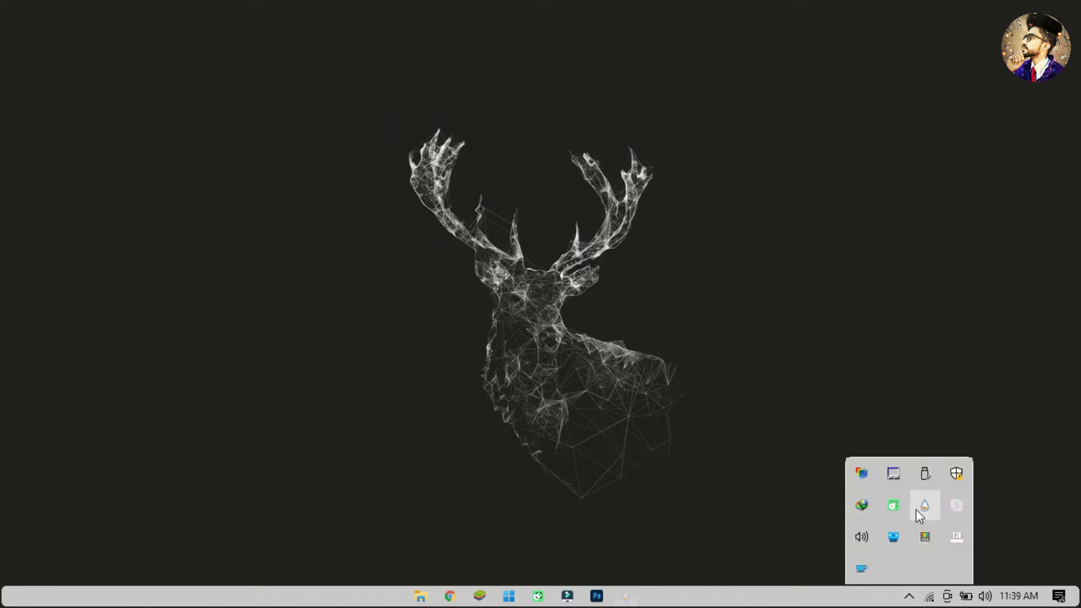
pyautogui.click(922, 507)
pyautogui.click(780, 545)
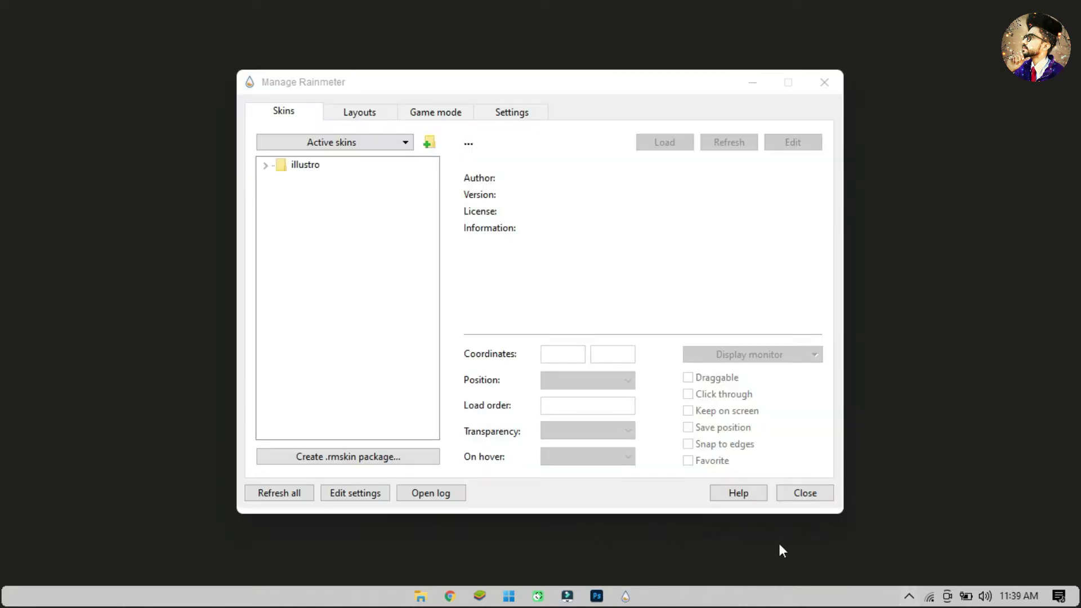
pyautogui.click(276, 495)
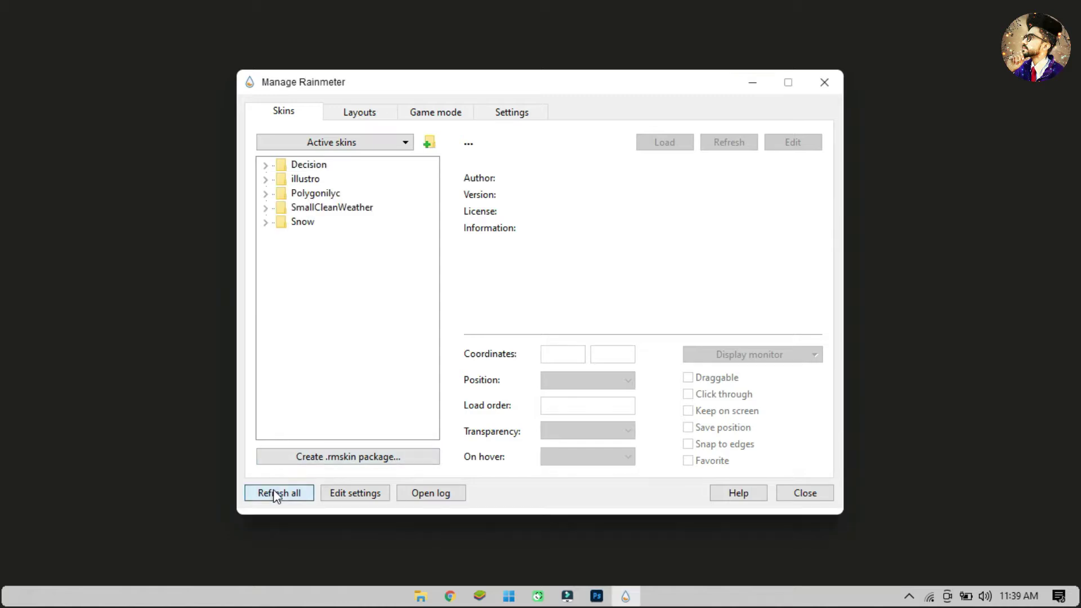
# Step: Load the Clock.ini skin from the Polygonilyc Clock folder
pyautogui.click(266, 194)
pyautogui.click(281, 209)
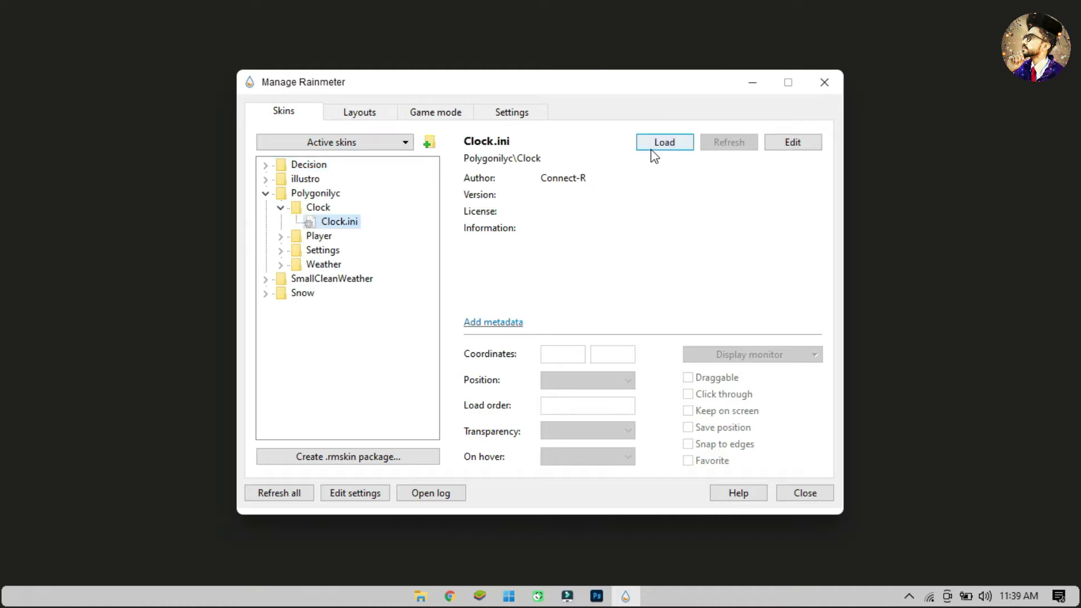
pyautogui.click(655, 156)
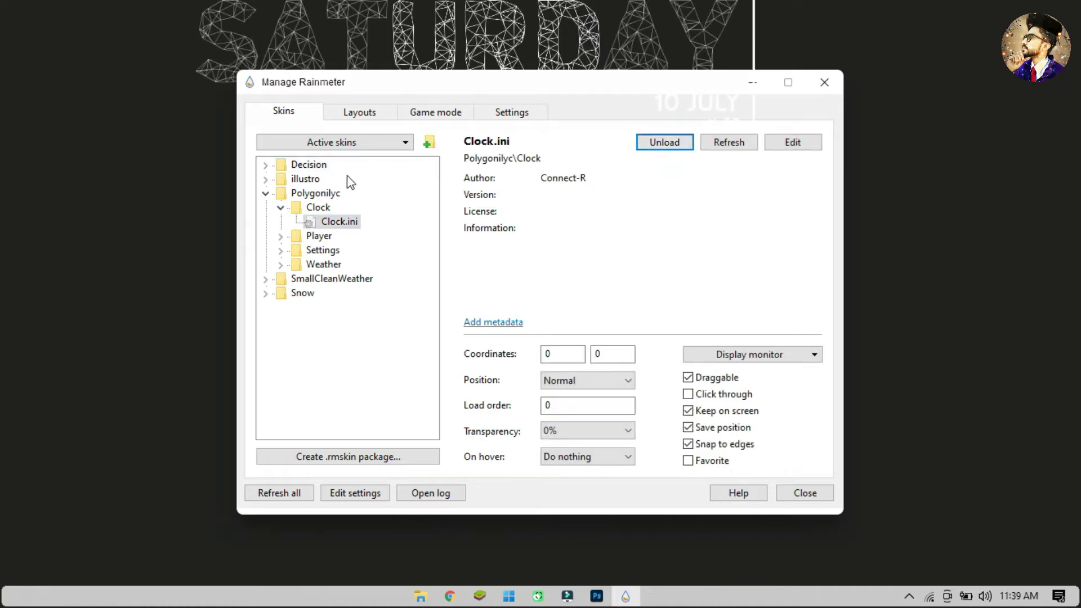
# Step: Load the Folders.ini skin from the Decision Folders folder and set its position to On desktop
pyautogui.click(265, 194)
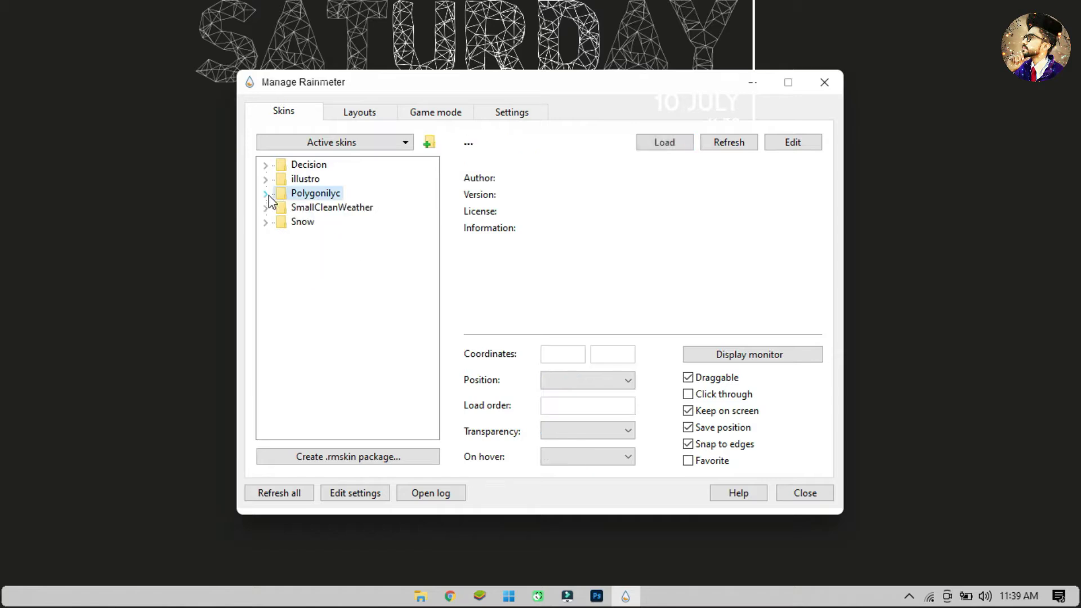
pyautogui.click(265, 165)
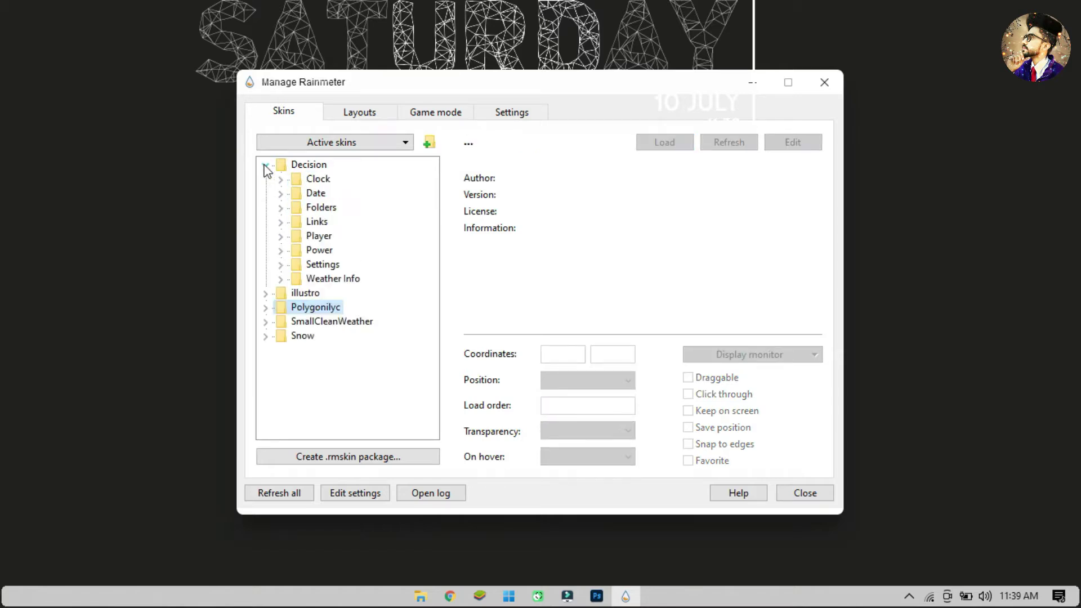
pyautogui.click(280, 207)
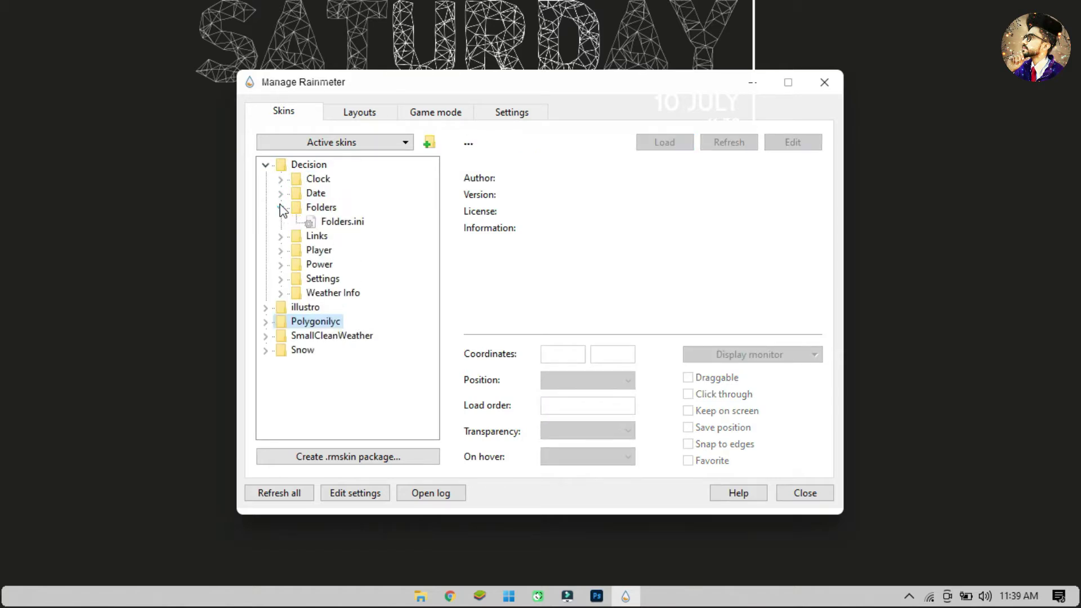
pyautogui.click(342, 225)
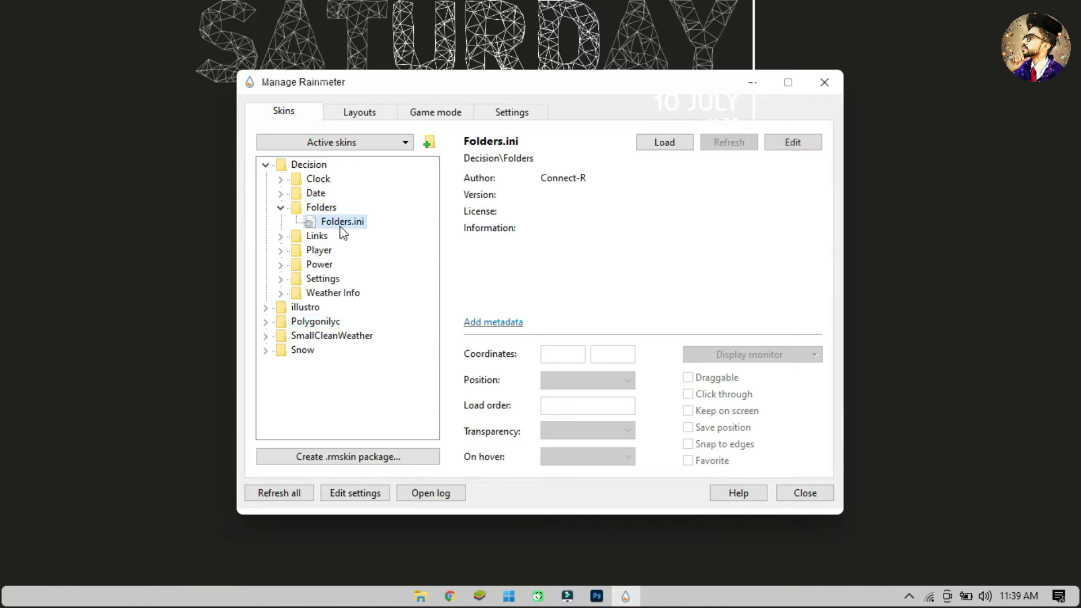
pyautogui.click(665, 142)
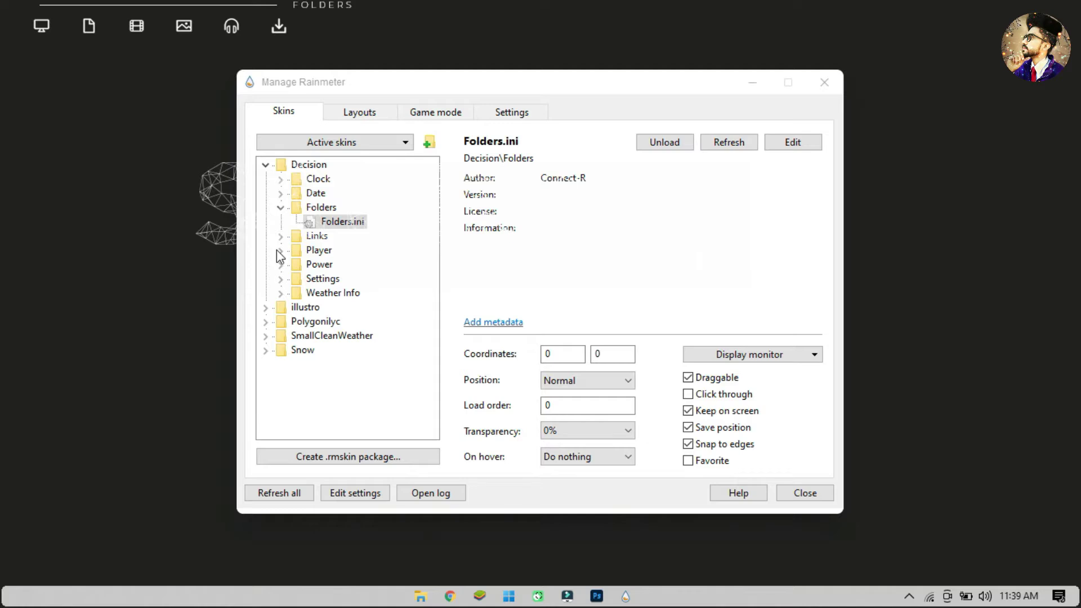
pyautogui.click(569, 387)
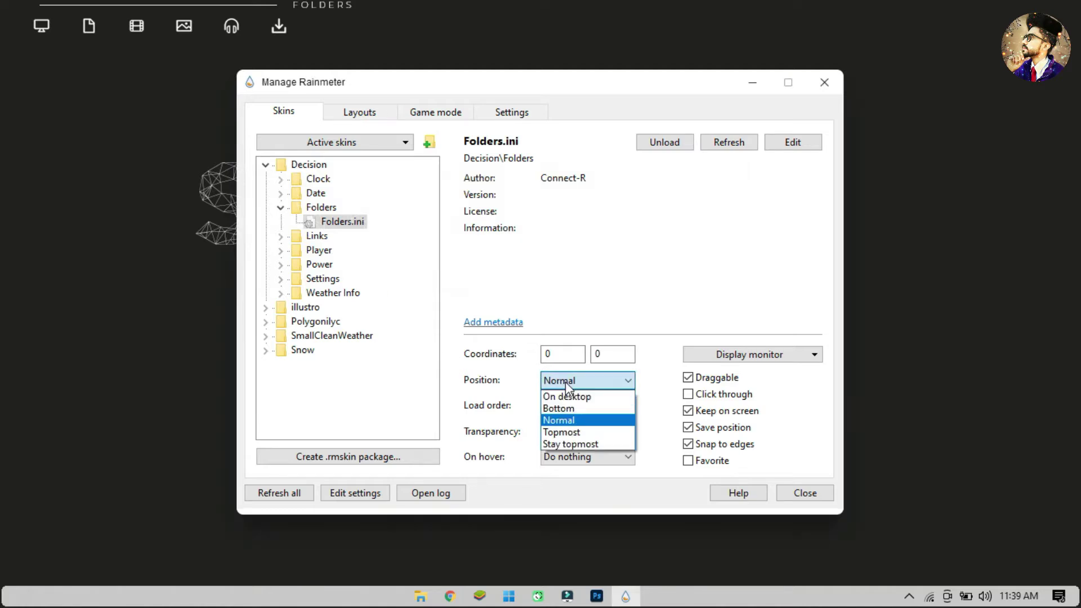
pyautogui.click(568, 396)
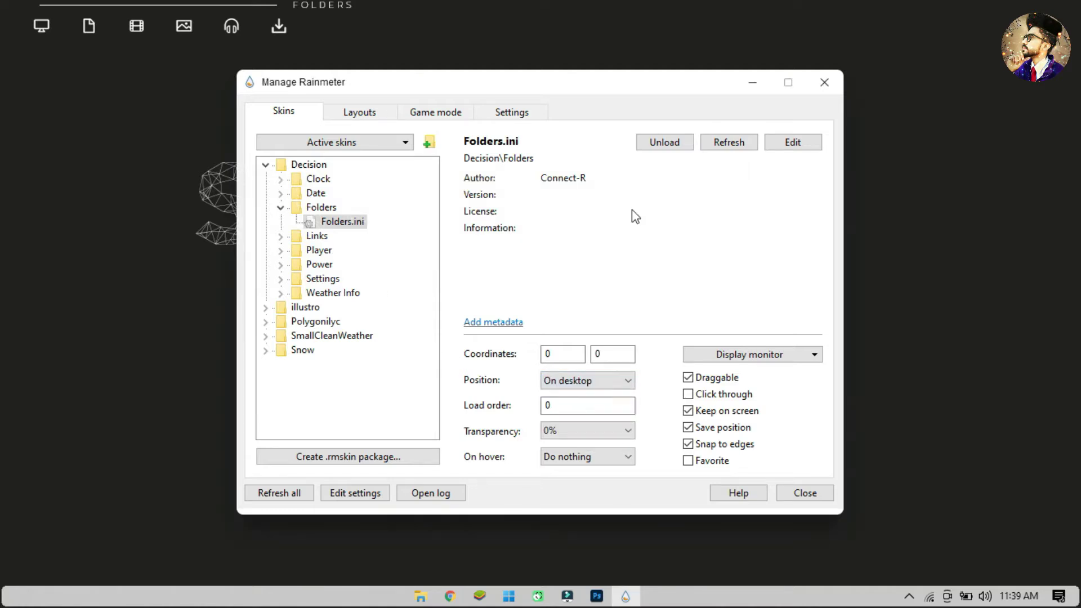
# Step: Move the clock skin beside the deer's neck on its left and the folder shortcuts to the desktop's lower right, at about 843, 577
pyautogui.click(745, 84)
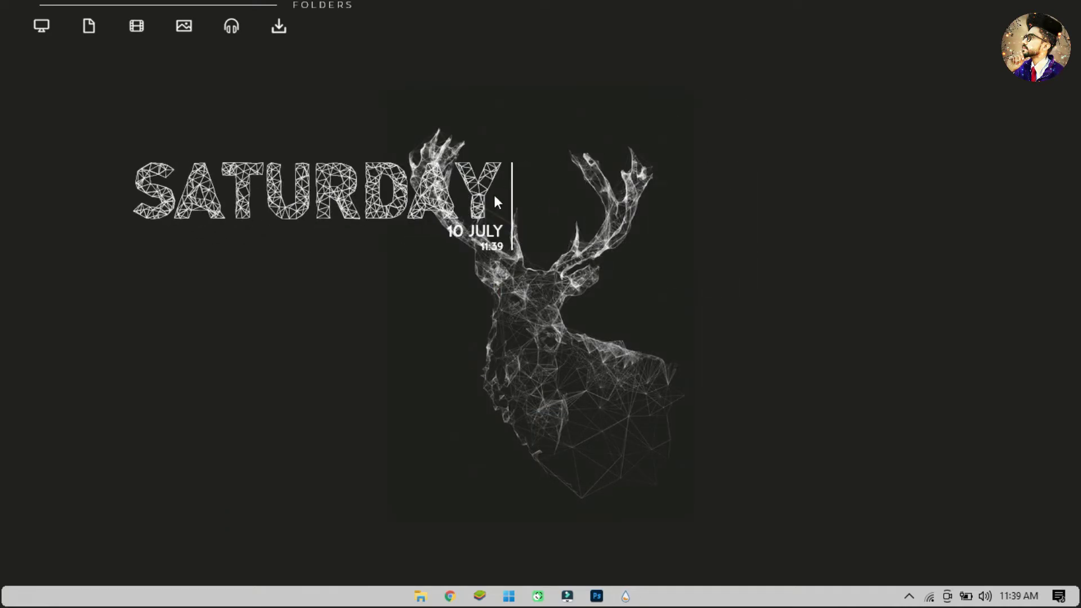
pyautogui.moveTo(455, 192); pyautogui.dragTo(393, 279)
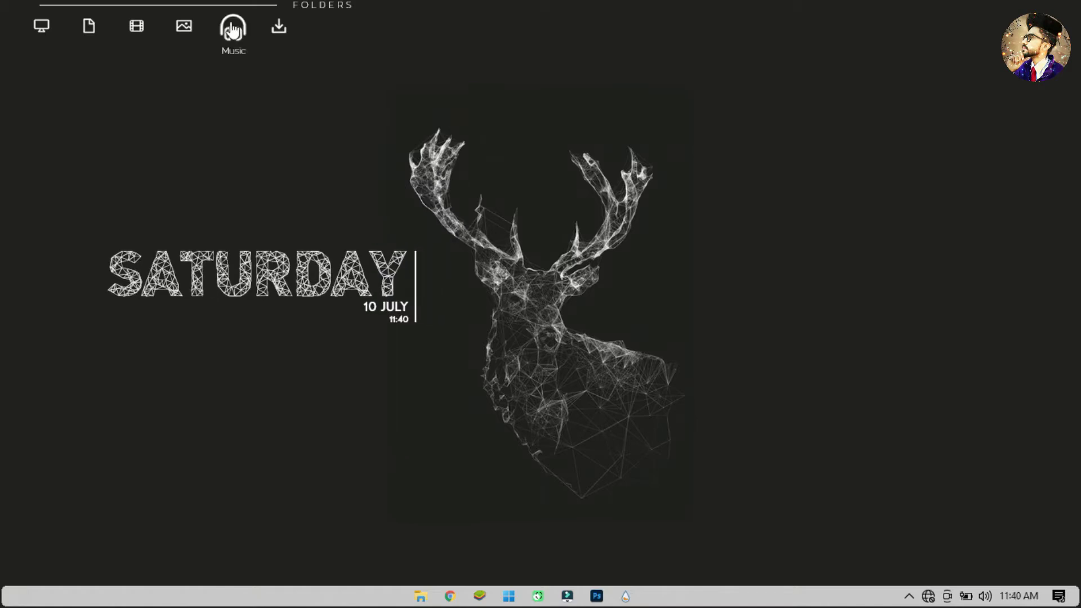
pyautogui.moveTo(231, 26); pyautogui.dragTo(900, 481)
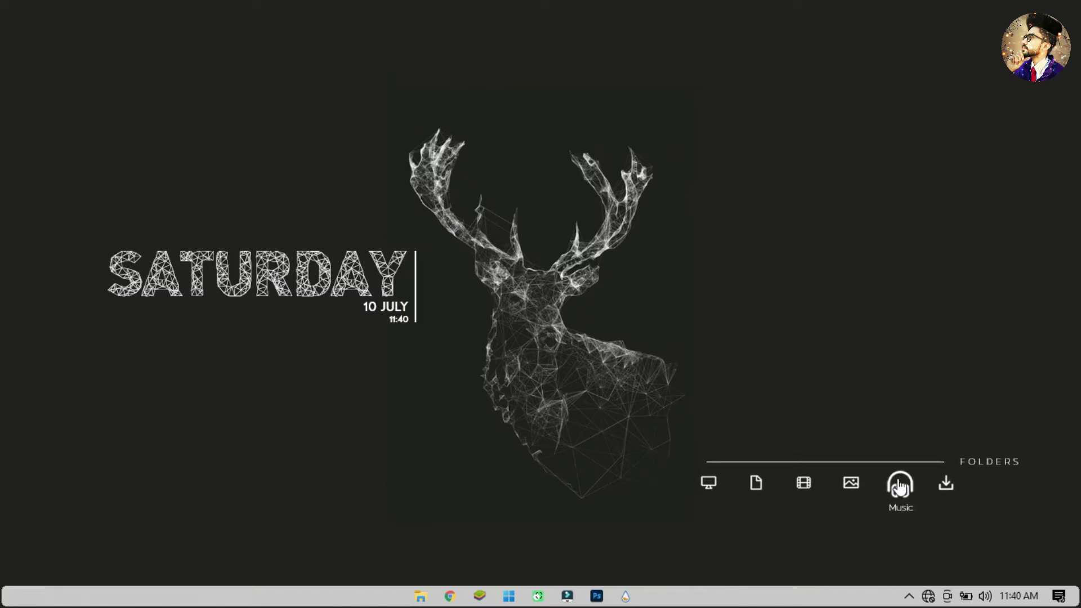
# Step: Load the first SmallCleanWeather High Low skin and place it in the desktop's upper-right corner, at about 1135, 15
pyautogui.click(633, 596)
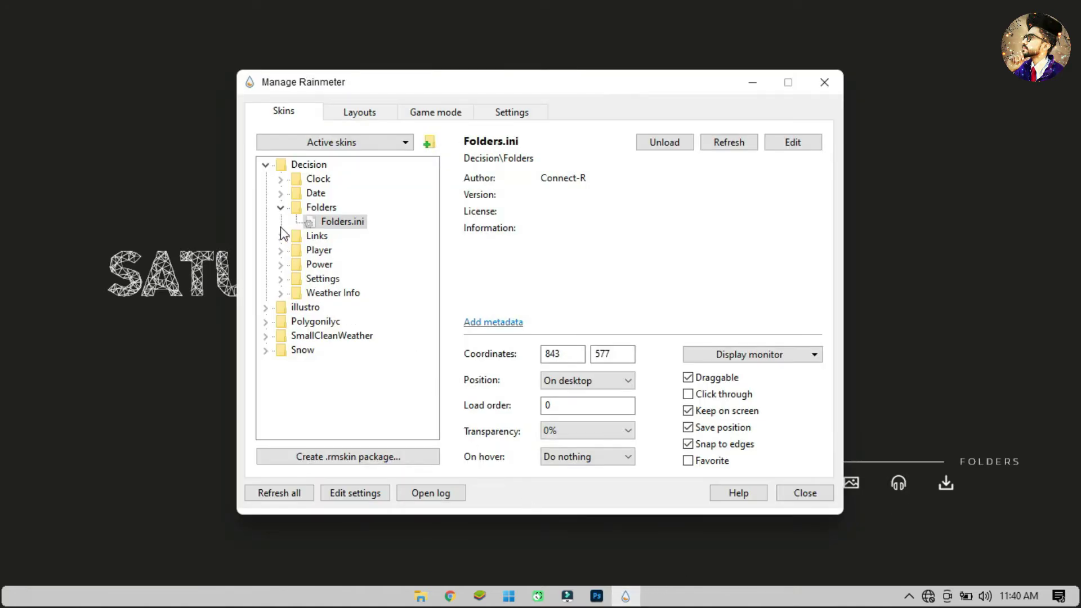
pyautogui.click(266, 165)
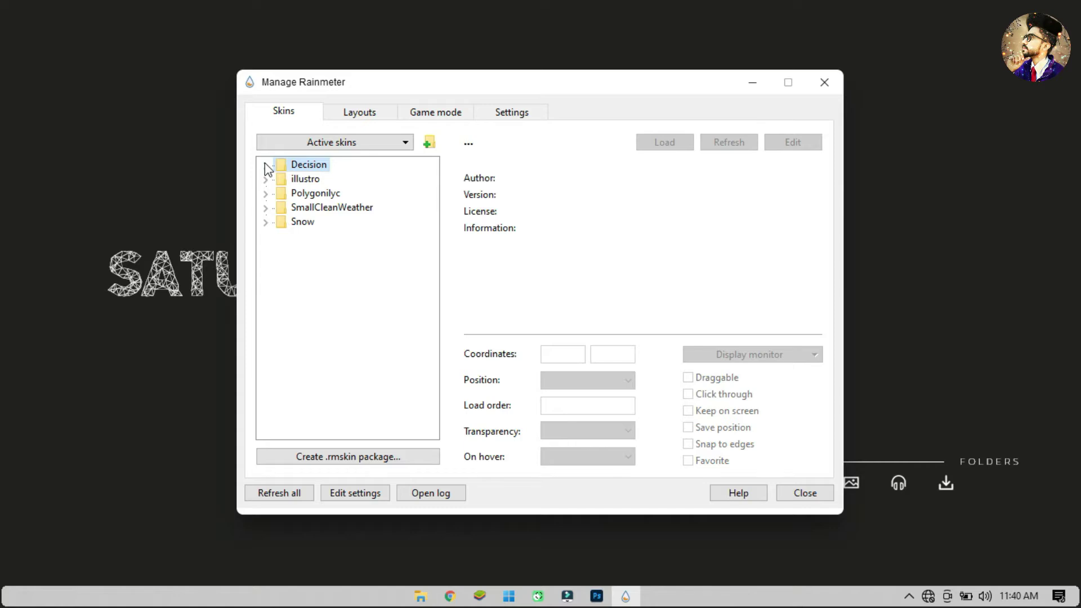
pyautogui.click(266, 208)
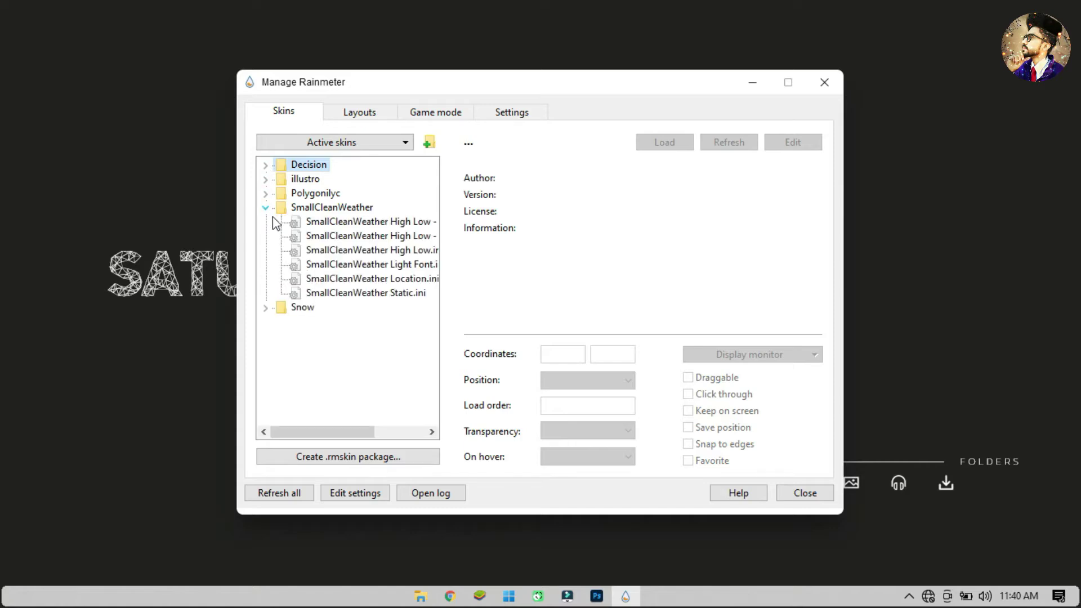
pyautogui.click(327, 222)
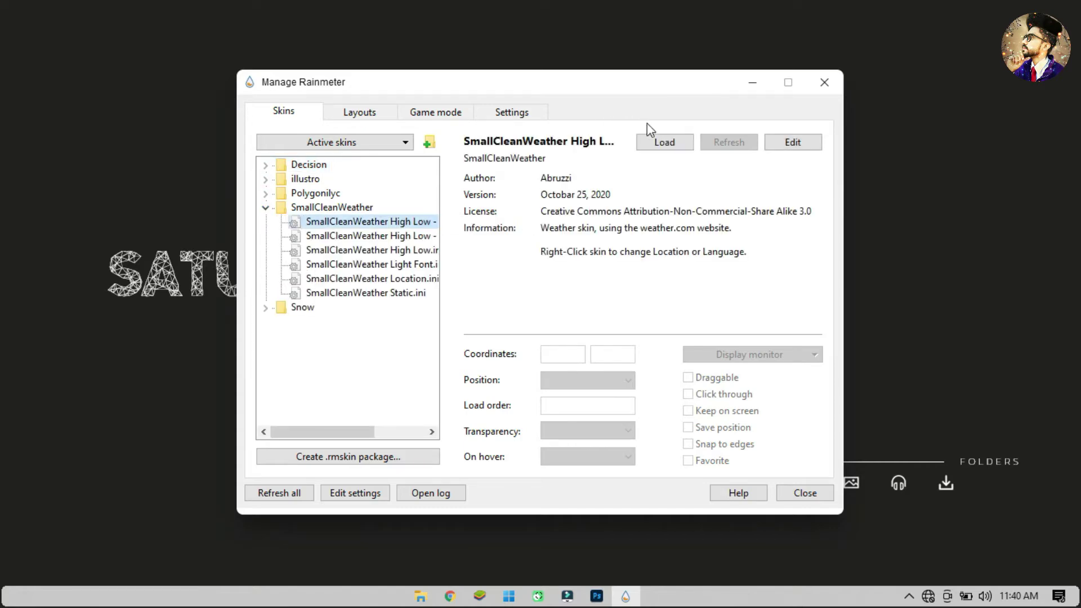
pyautogui.click(663, 143)
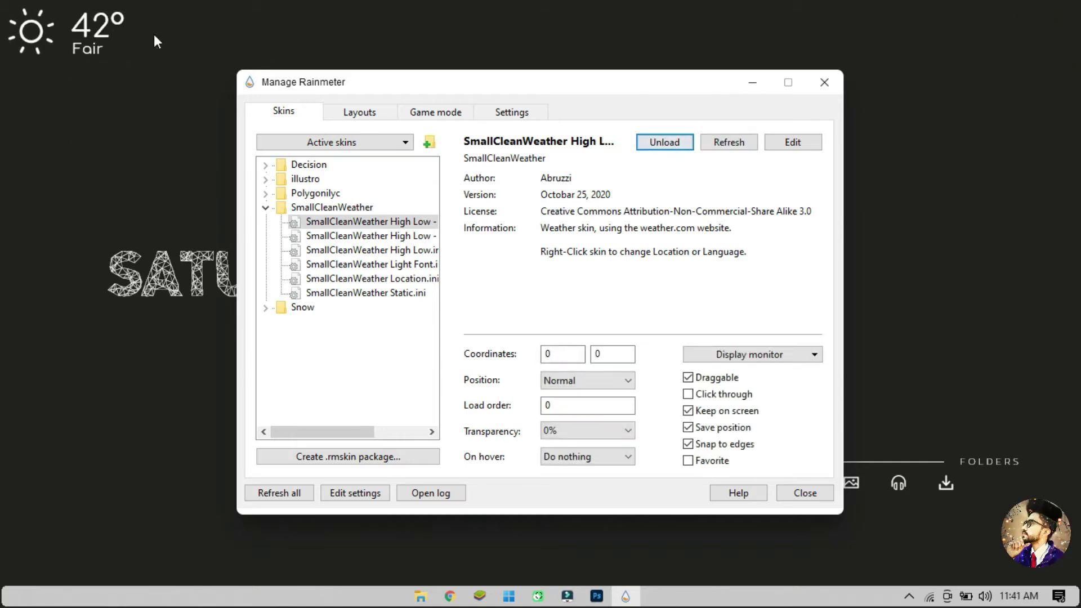
pyautogui.moveTo(96, 26); pyautogui.dragTo(1029, 36)
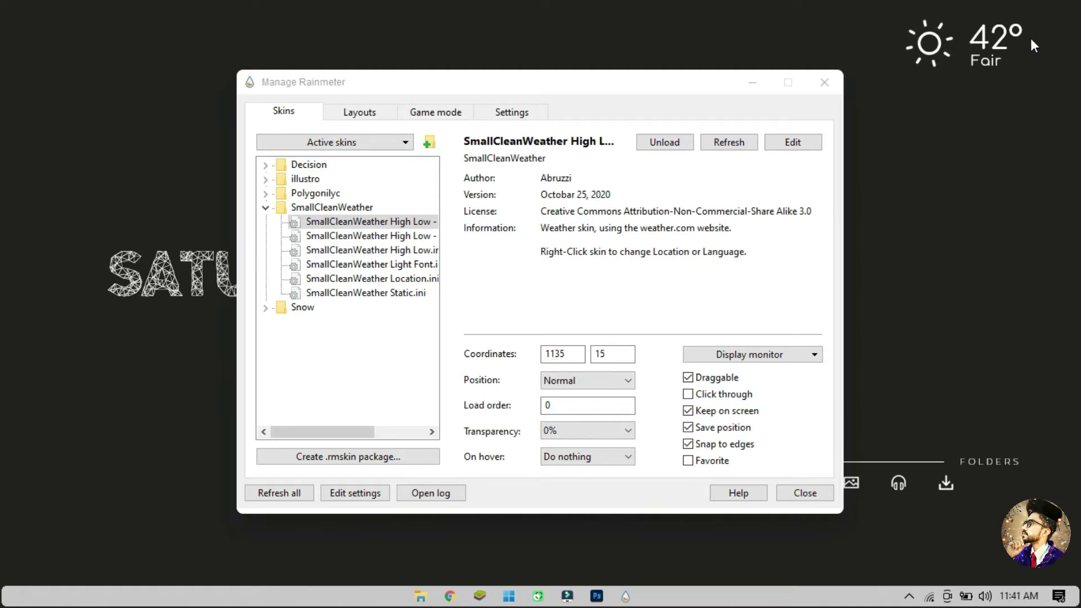
# Step: Load the Snow.ini skin, set its position to On desktop, and close the skin manager
pyautogui.click(266, 209)
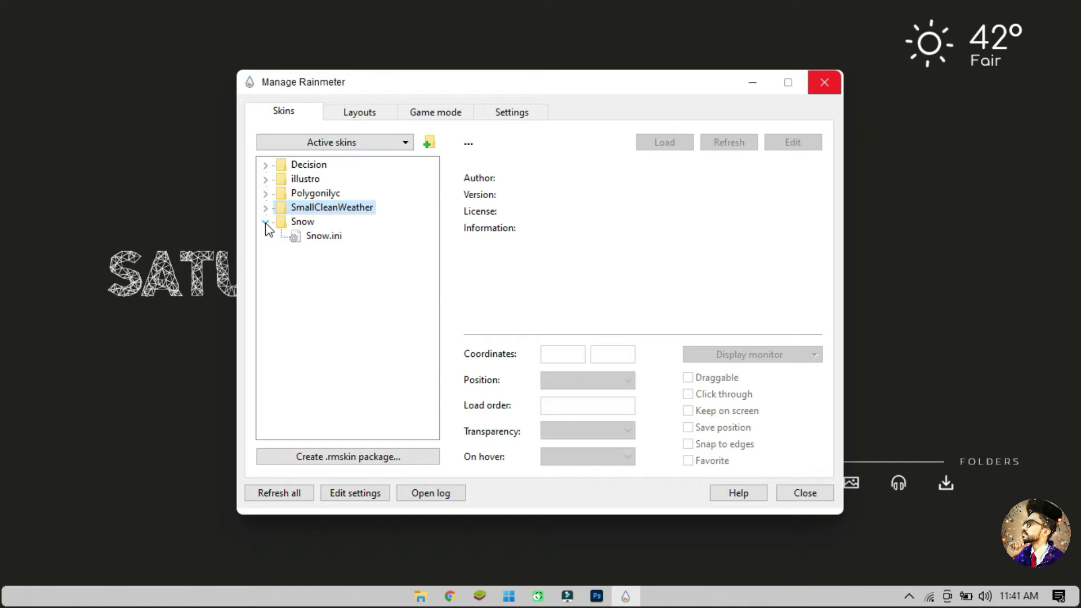
pyautogui.click(323, 236)
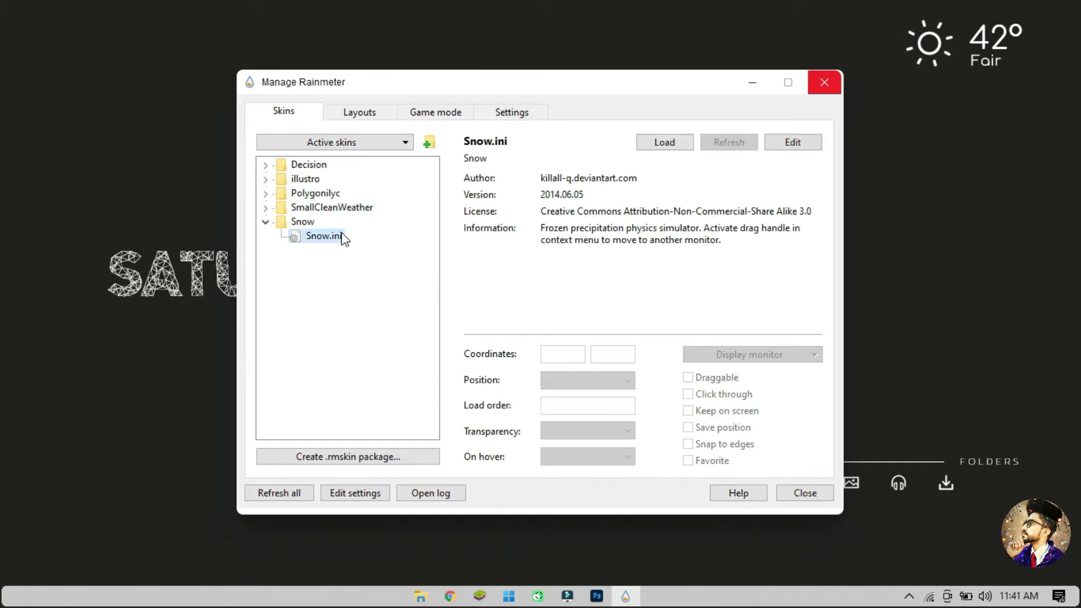
pyautogui.click(665, 141)
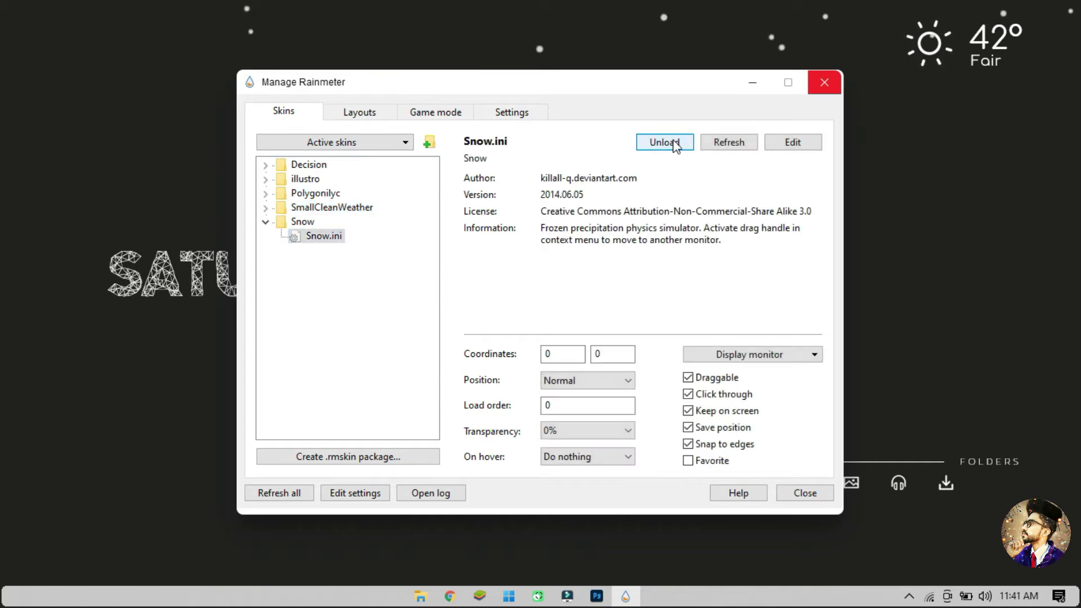
pyautogui.click(615, 383)
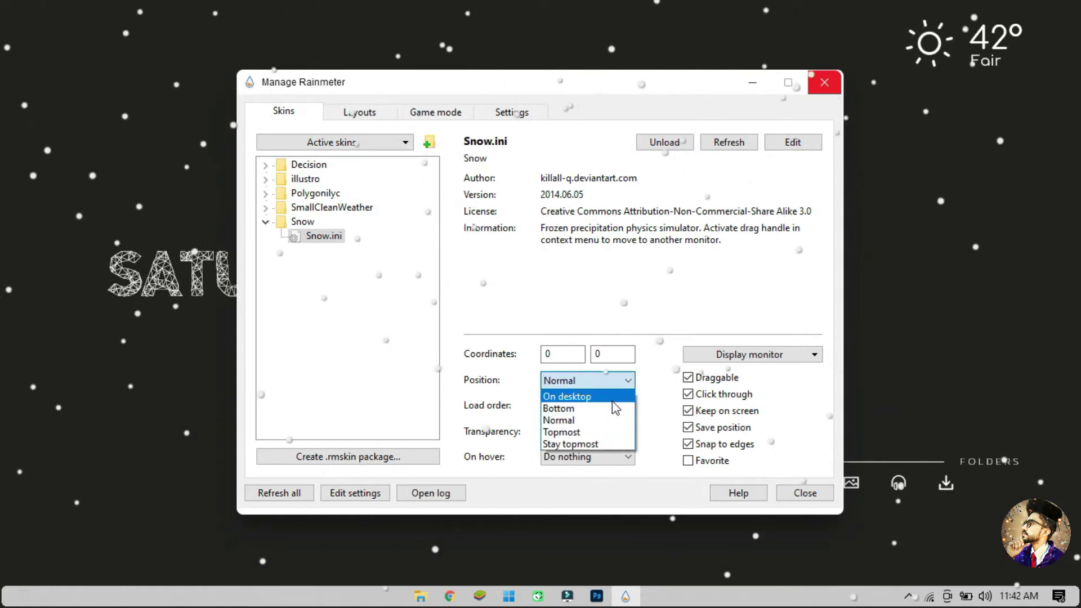
pyautogui.click(612, 398)
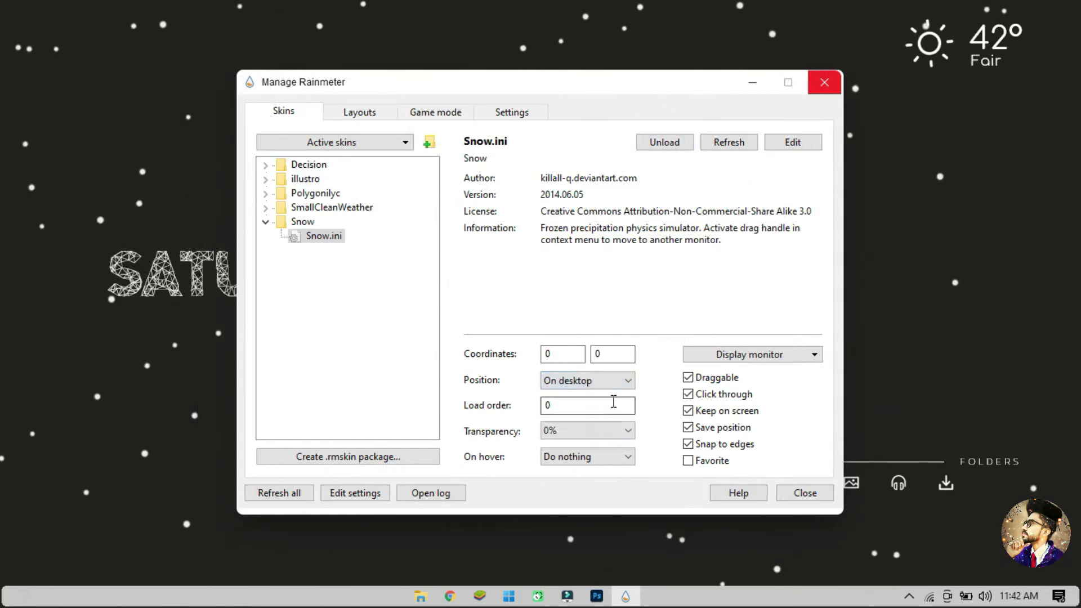
pyautogui.click(824, 82)
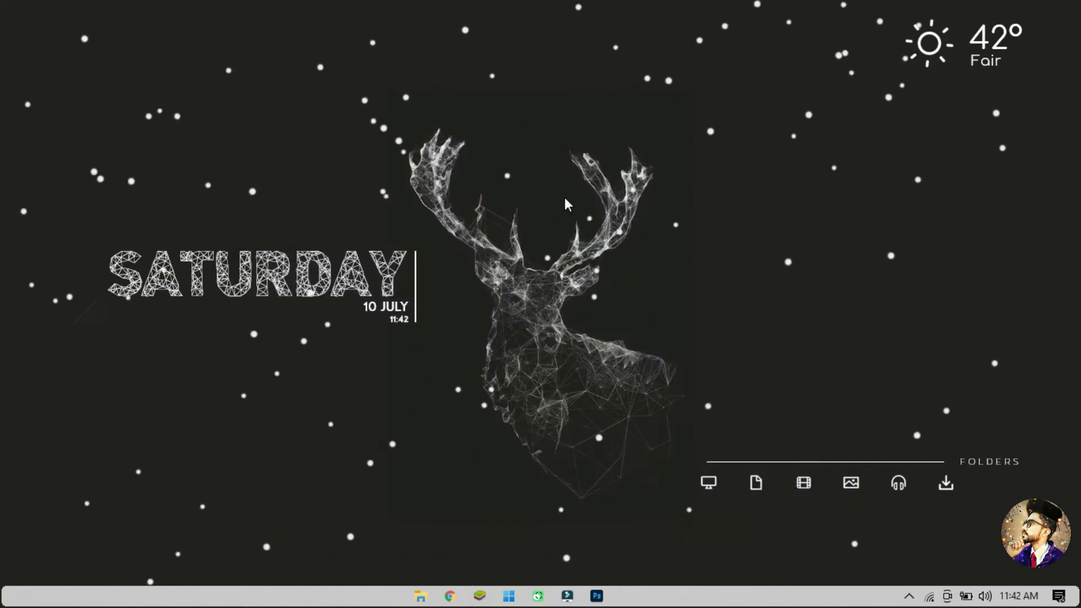
# Step: Set the Polygonilyc clock skin's transparency to 20%
pyautogui.rightClick(389, 271)
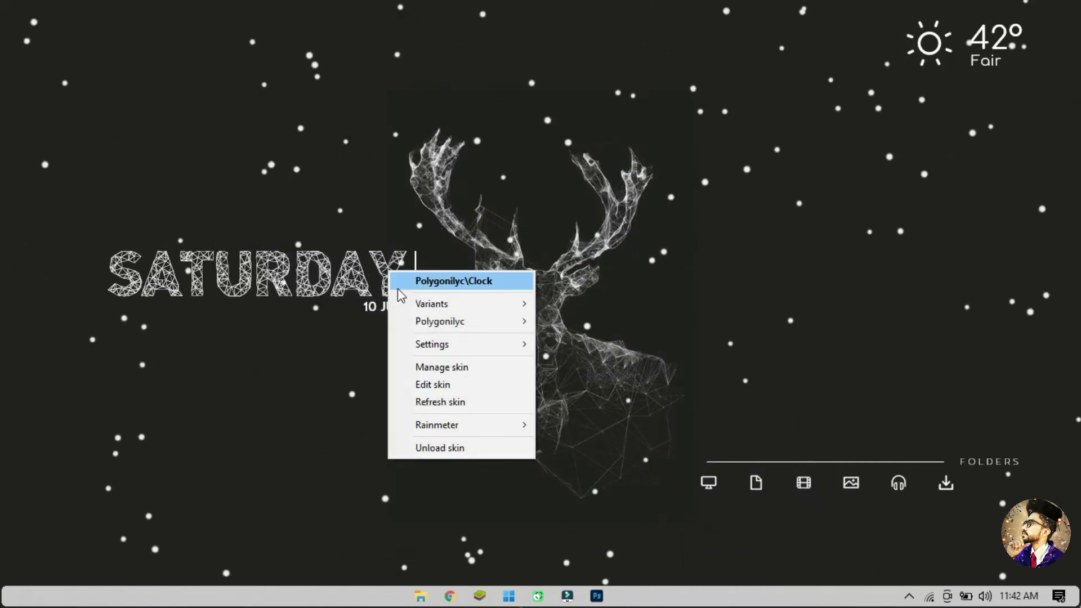
pyautogui.moveTo(448, 344)
pyautogui.moveTo(625, 363)
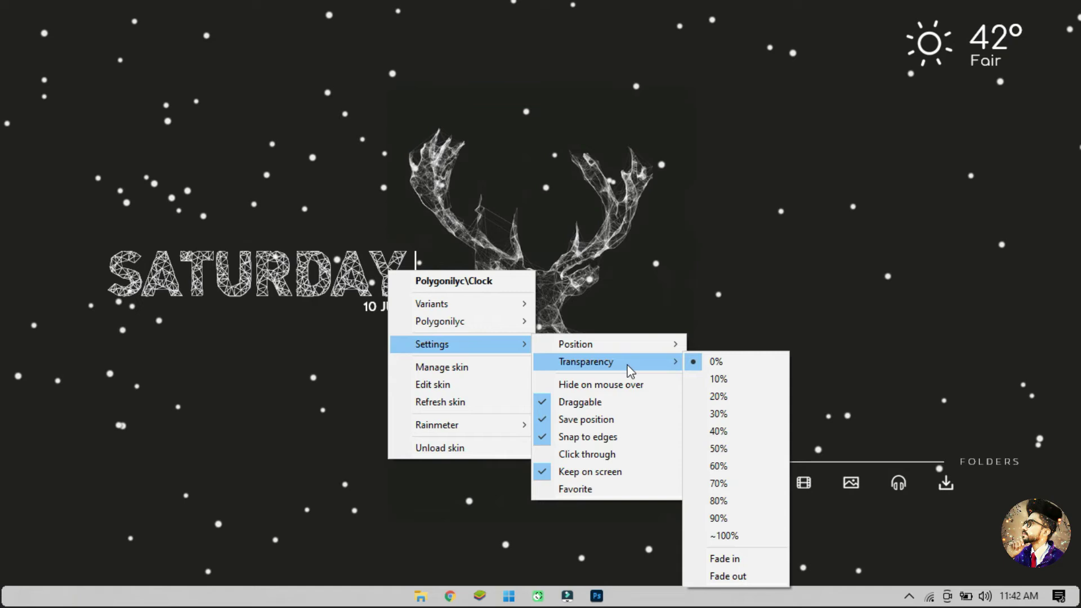
pyautogui.click(721, 396)
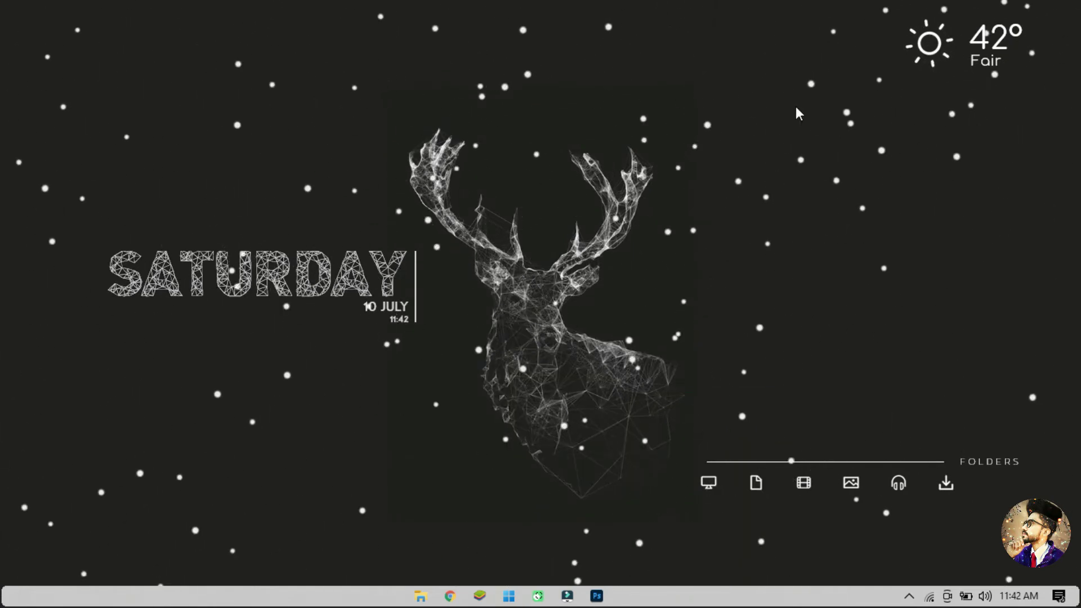
# Step: Set the SmallCleanWeather skin's position to On desktop and its transparency to 30%
pyautogui.rightClick(924, 43)
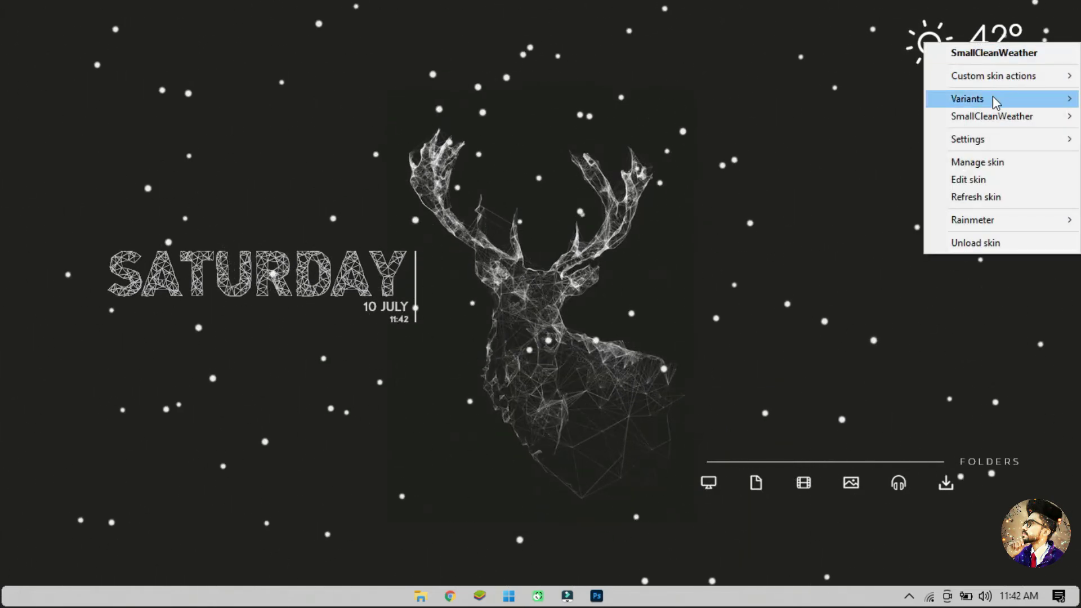
pyautogui.moveTo(992, 139)
pyautogui.moveTo(901, 141)
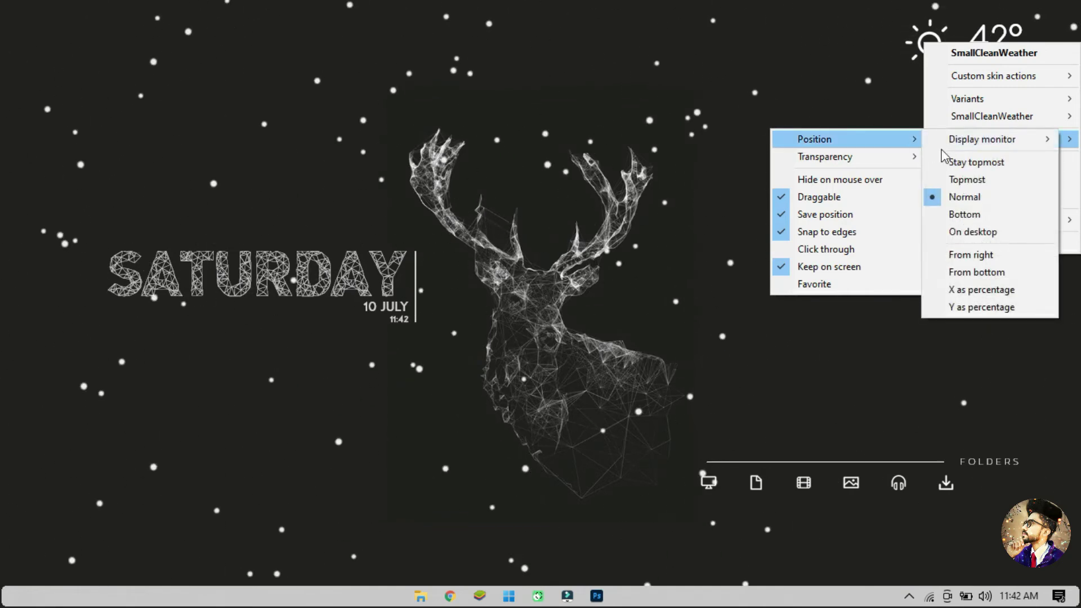
pyautogui.click(957, 231)
pyautogui.rightClick(945, 54)
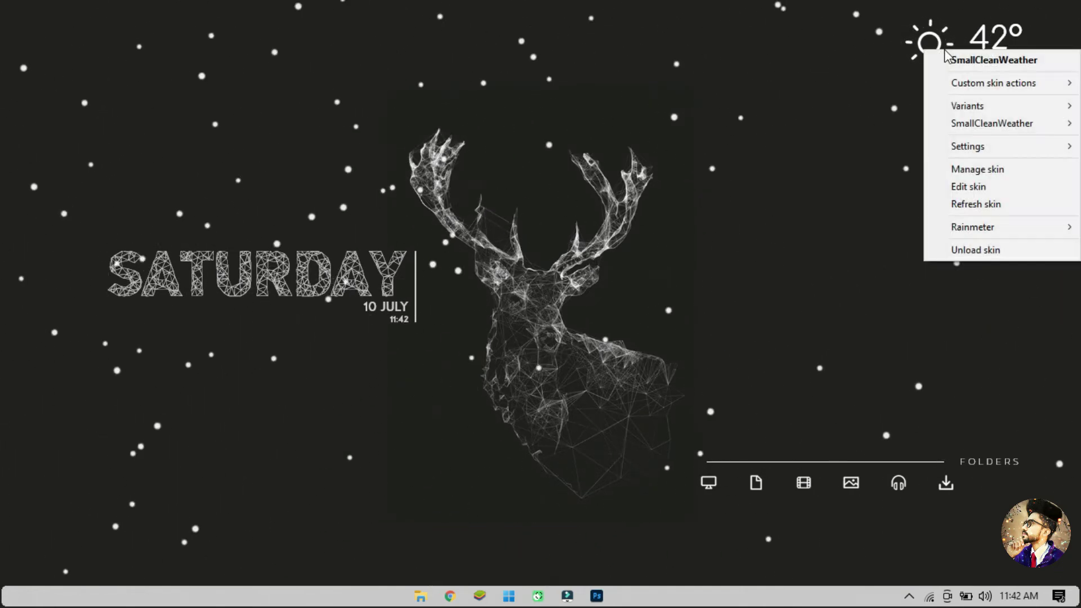
pyautogui.moveTo(968, 155)
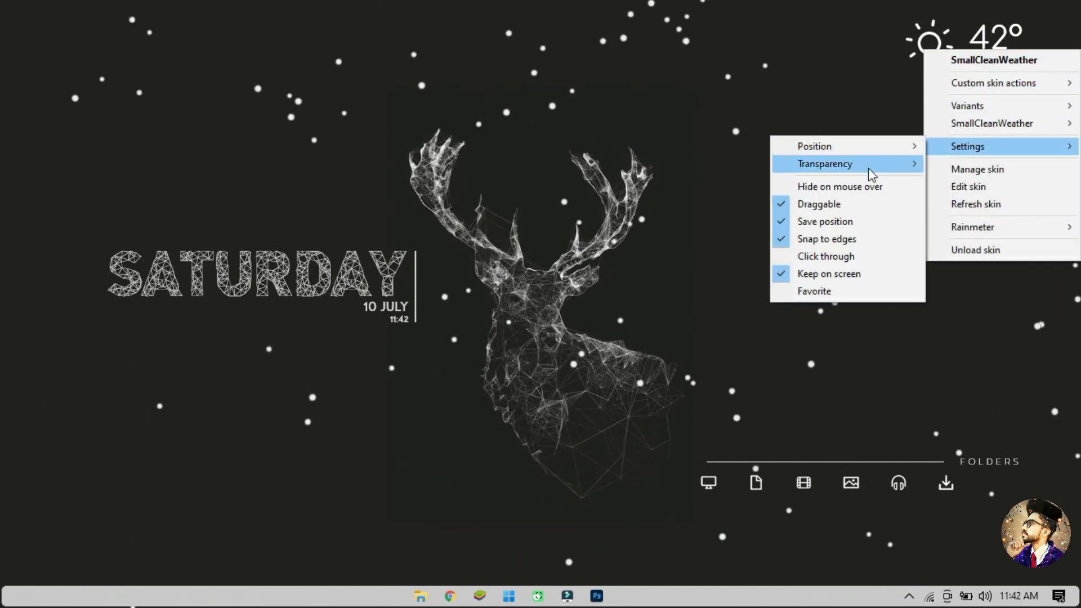
pyautogui.moveTo(868, 165)
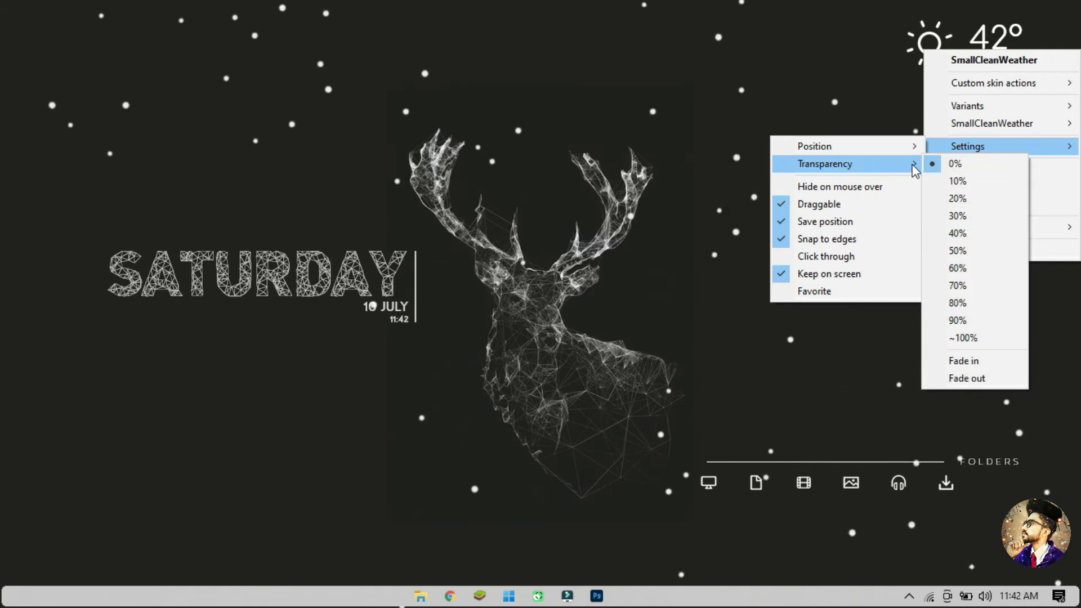
pyautogui.click(956, 216)
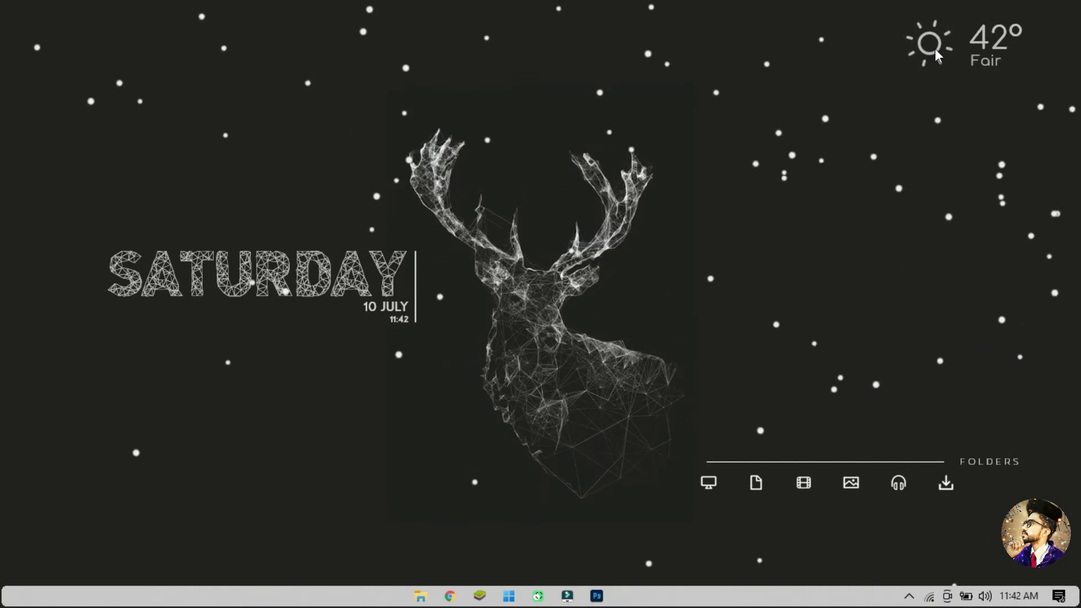
# Step: Set the Decision folder shortcuts skin's transparency to 20%
pyautogui.rightClick(852, 485)
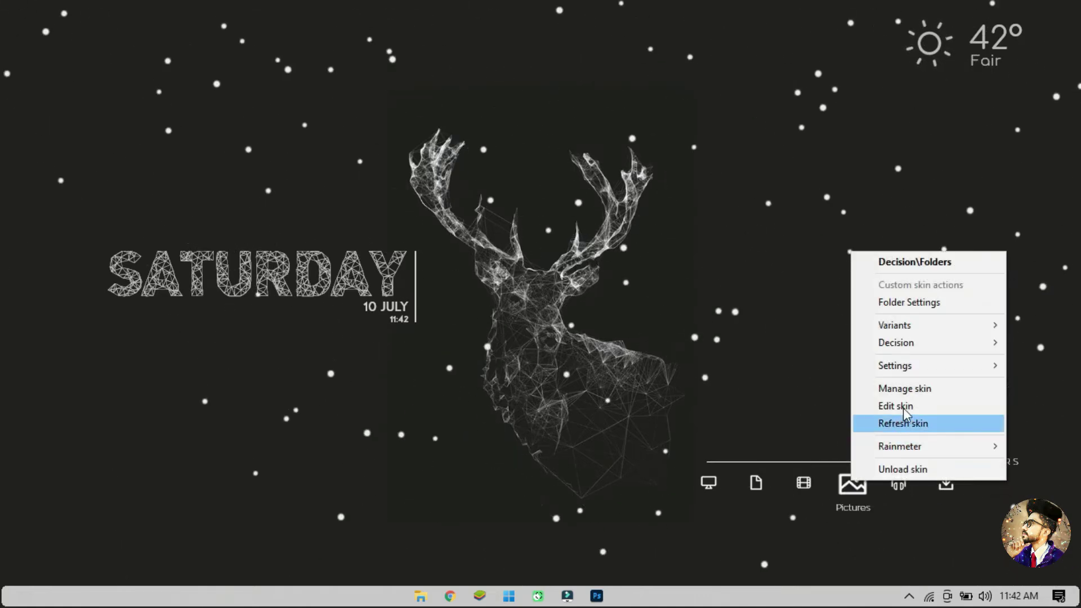
pyautogui.moveTo(911, 363)
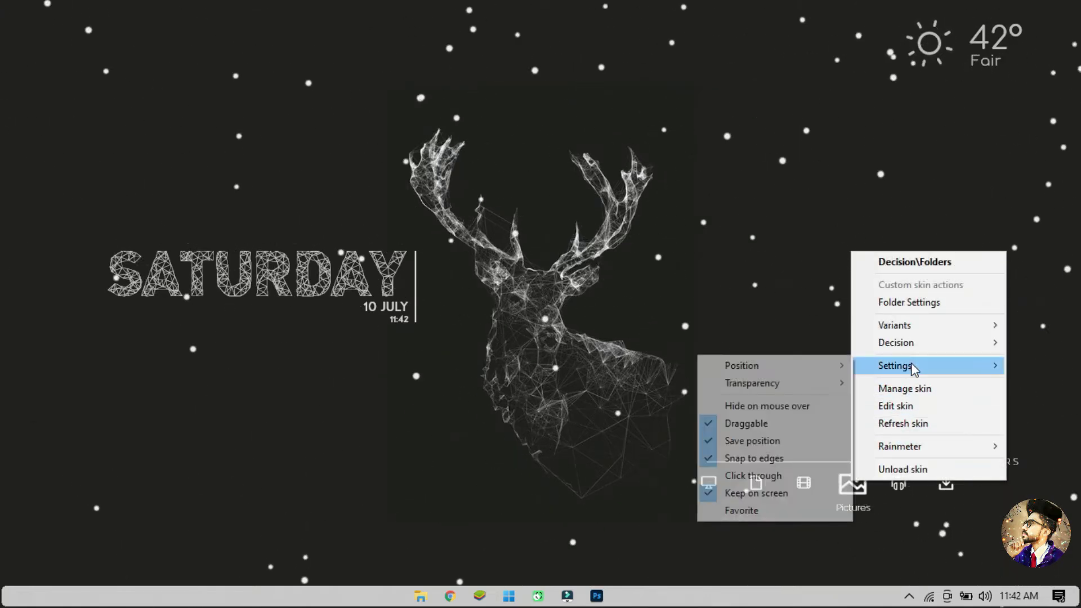
pyautogui.moveTo(819, 377)
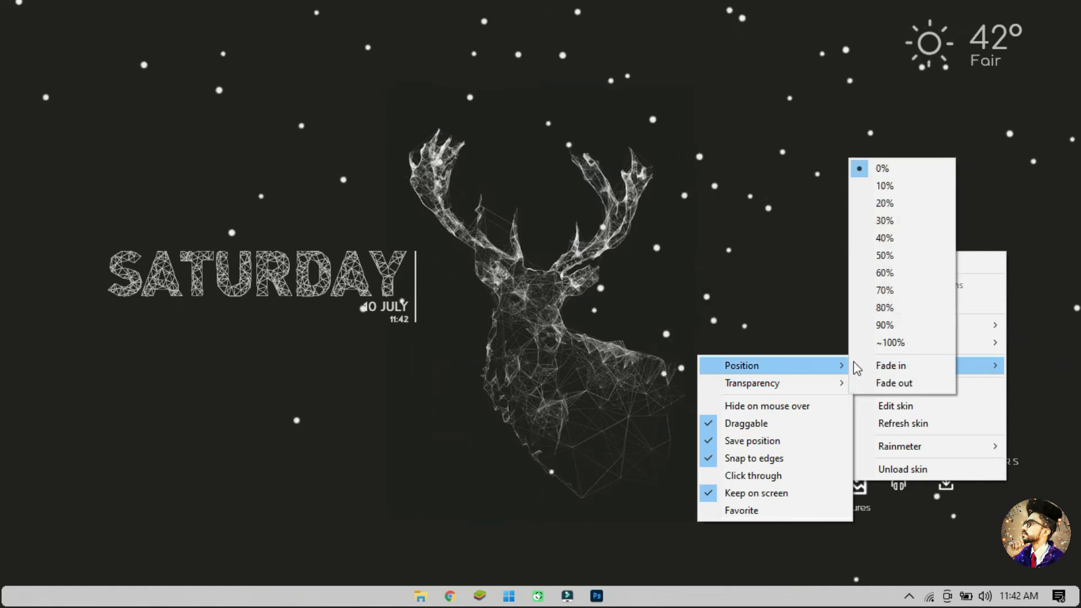
pyautogui.click(890, 205)
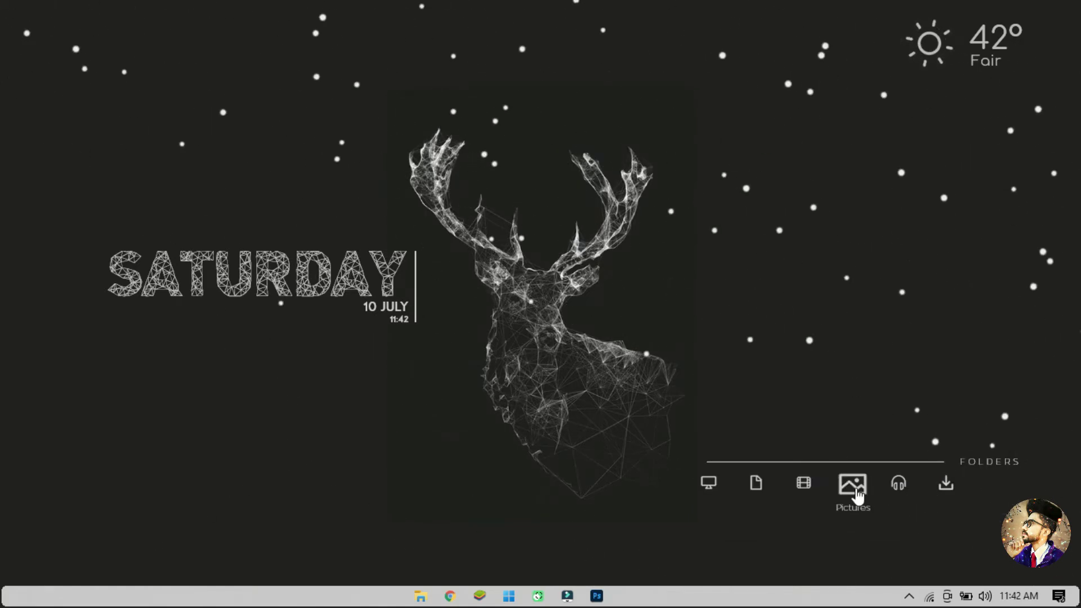
# Step: Shift the Decision folder shortcuts skin slightly toward the screen's right edge
pyautogui.moveTo(856, 489); pyautogui.dragTo(872, 486)
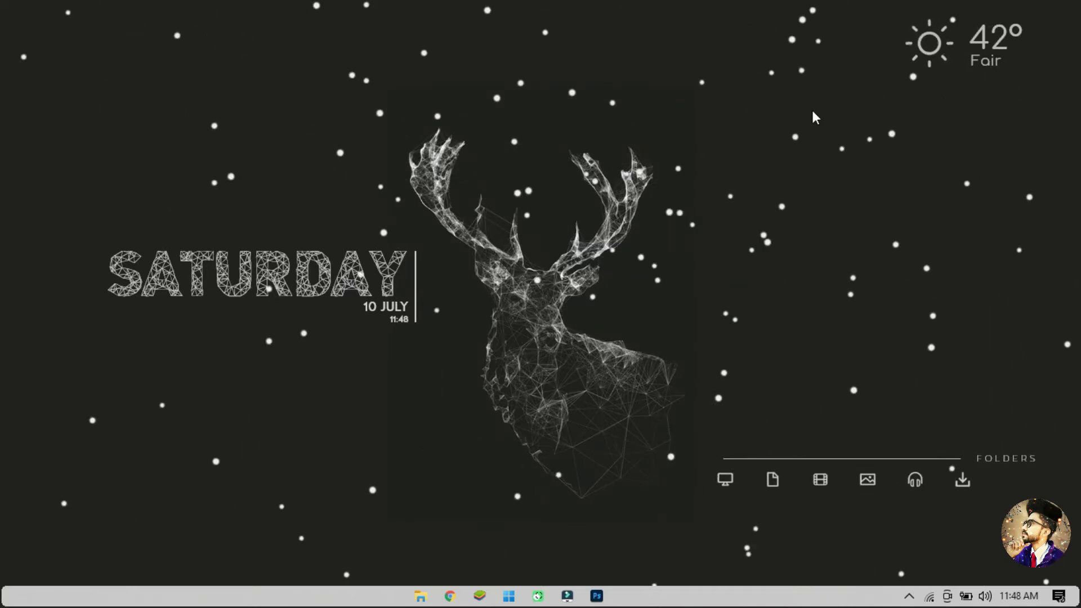
# Step: Show the desktop icons and install the Monstercat Visualizer for Rainmeter 2.1.0 skin package
pyautogui.rightClick(813, 109)
pyautogui.moveTo(847, 127)
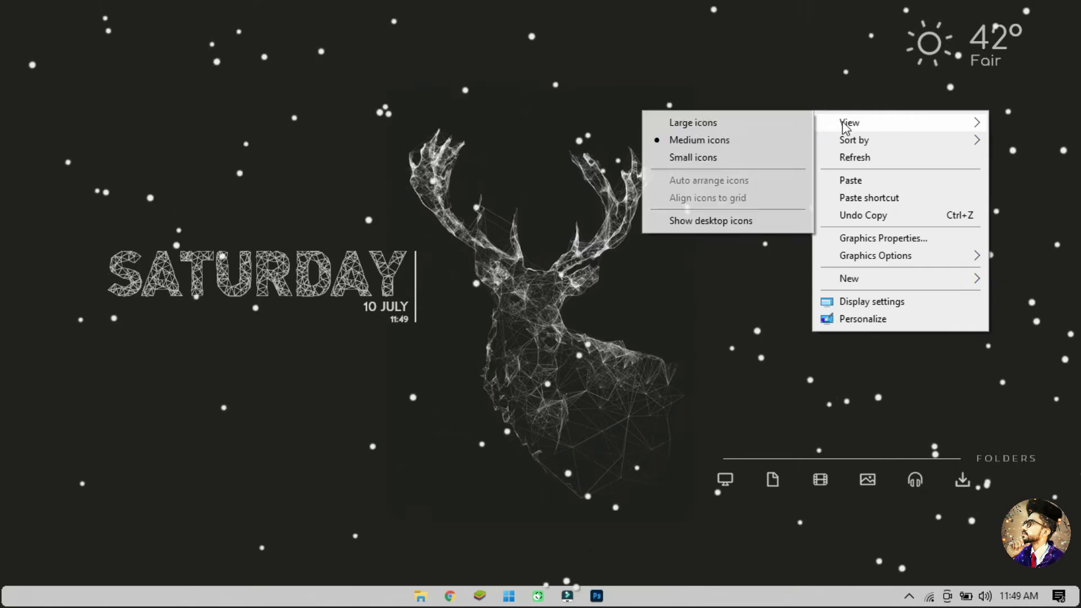
pyautogui.click(723, 221)
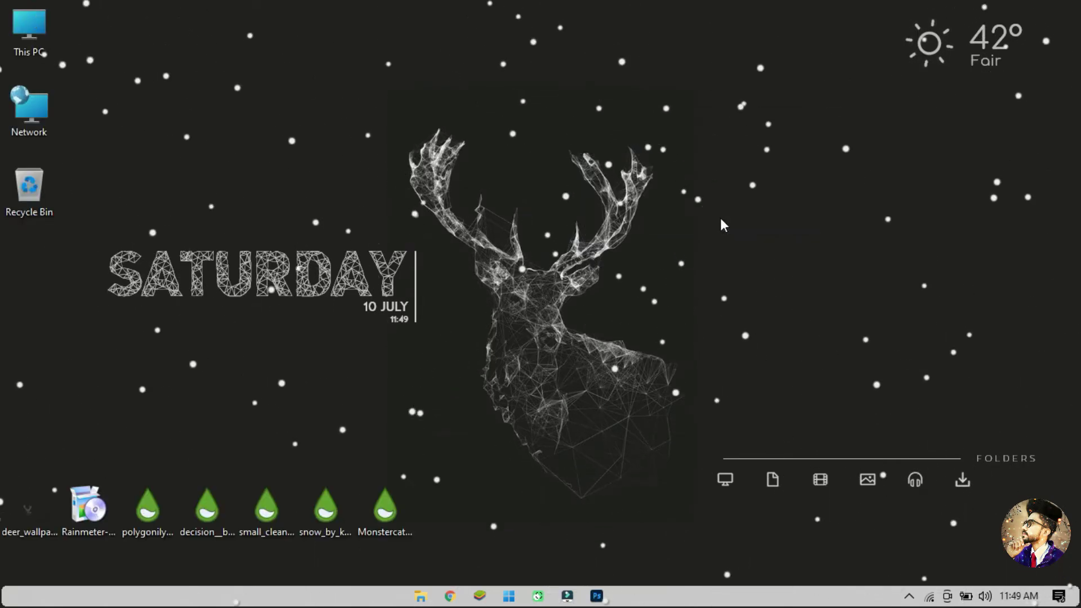
pyautogui.rightClick(392, 493)
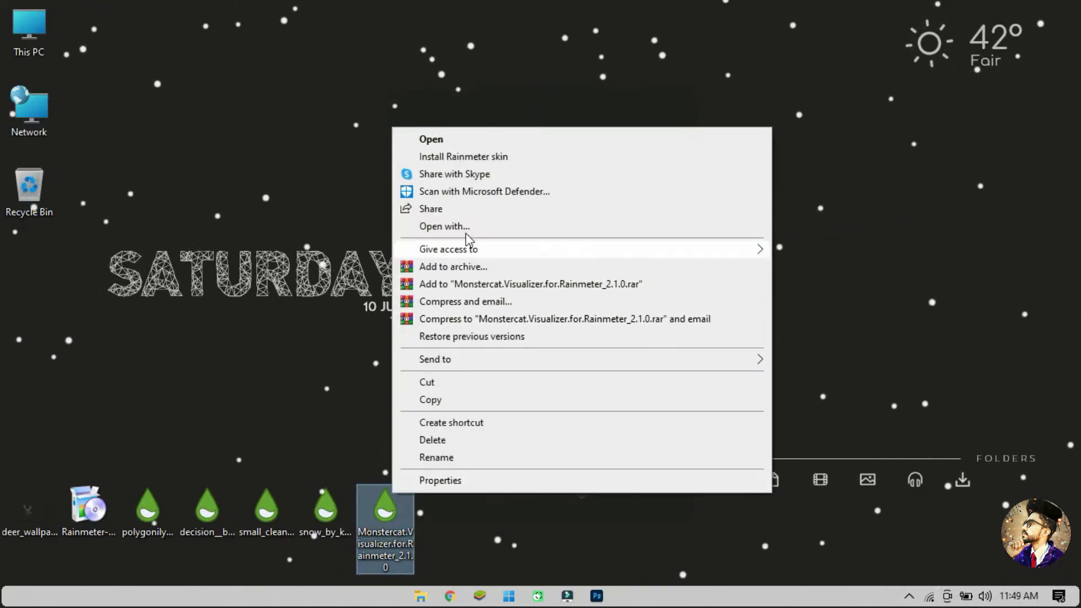
pyautogui.click(467, 158)
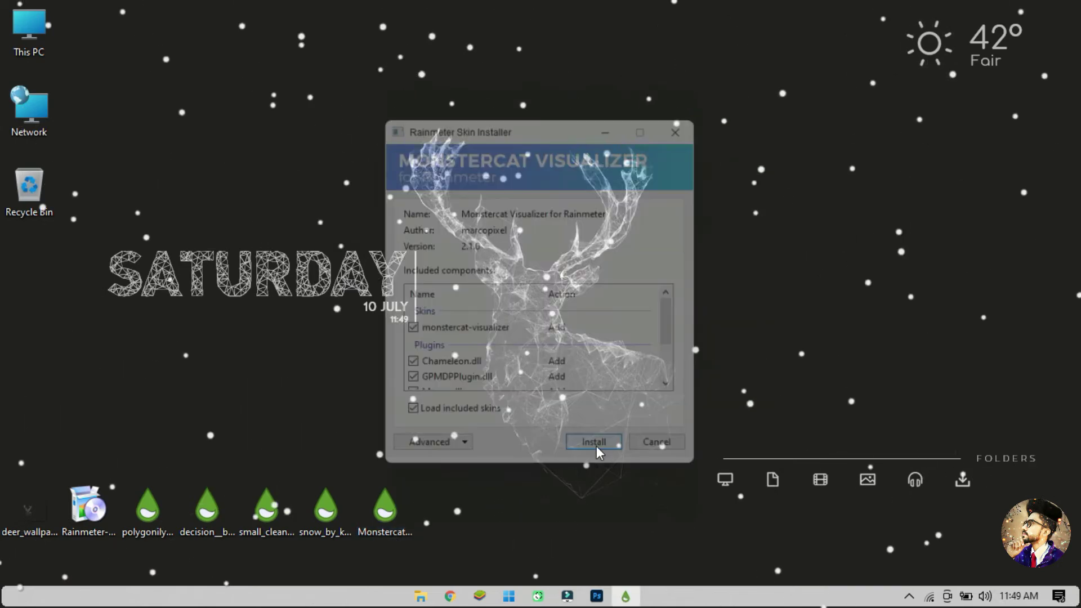
pyautogui.click(597, 446)
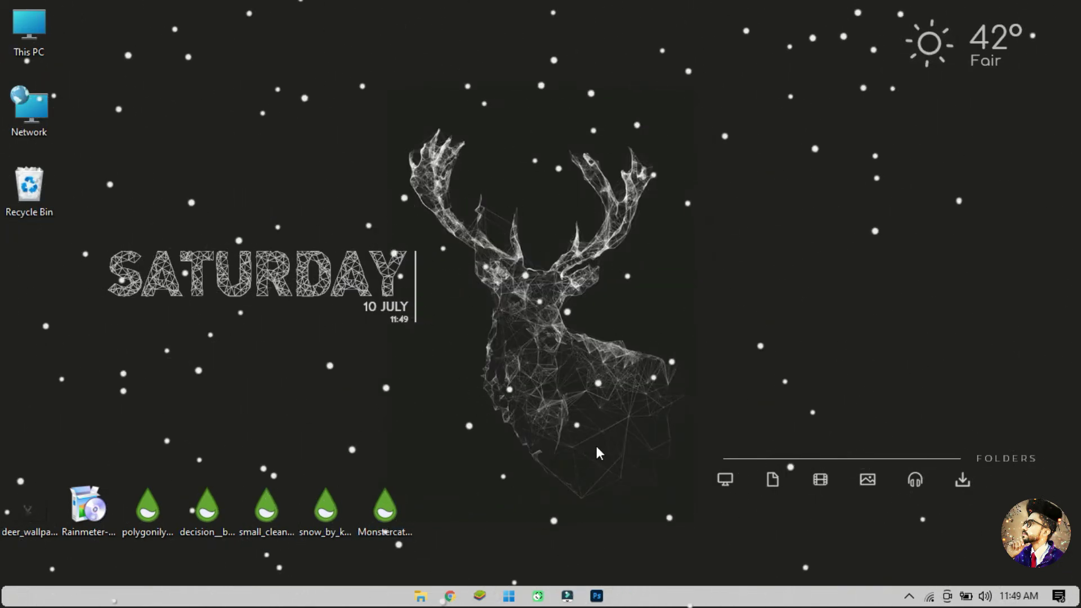
# Step: Hide the desktop icons
pyautogui.rightClick(602, 130)
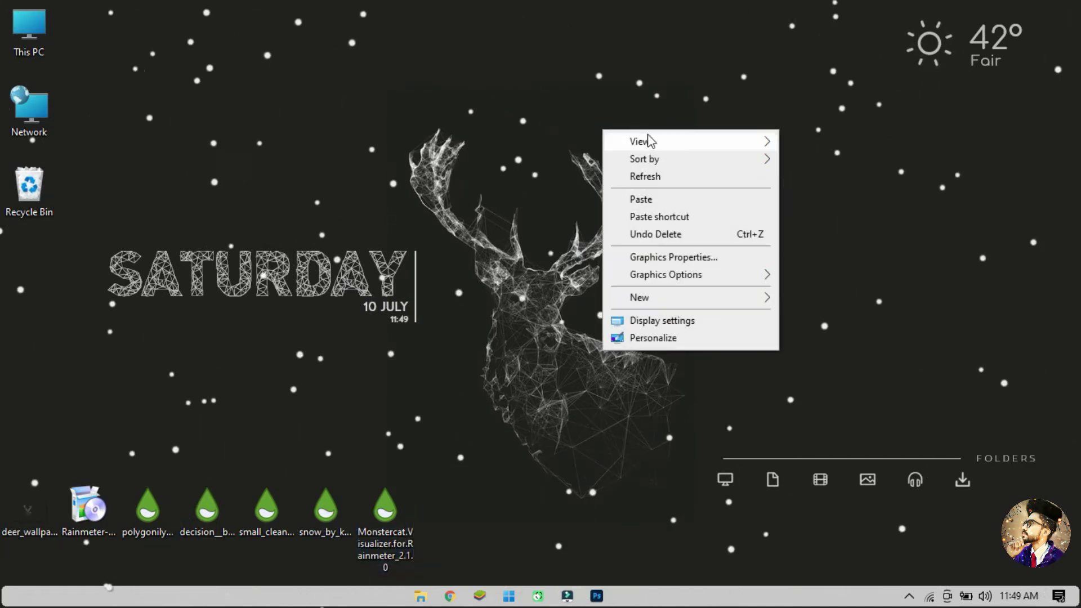
pyautogui.moveTo(724, 145)
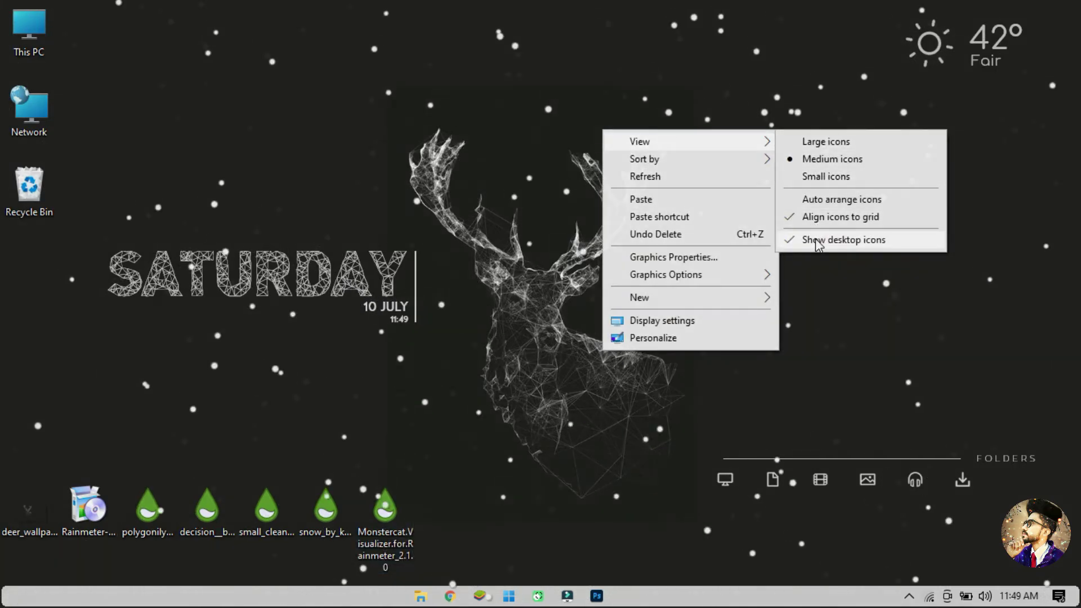
pyautogui.click(816, 240)
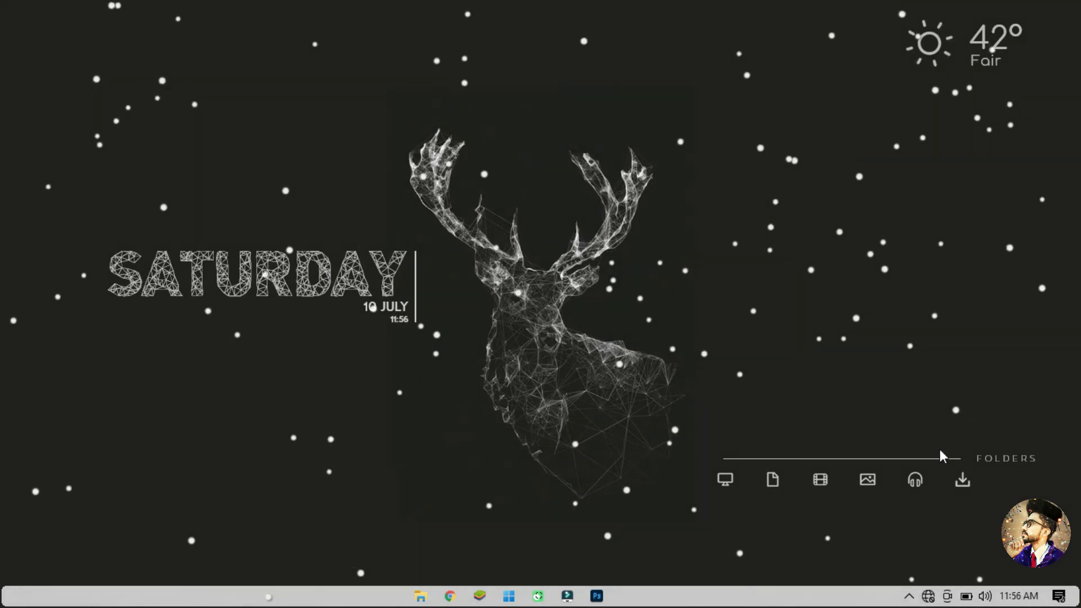
# Step: Open the Rainmeter skin manager and refresh all skins
pyautogui.click(910, 594)
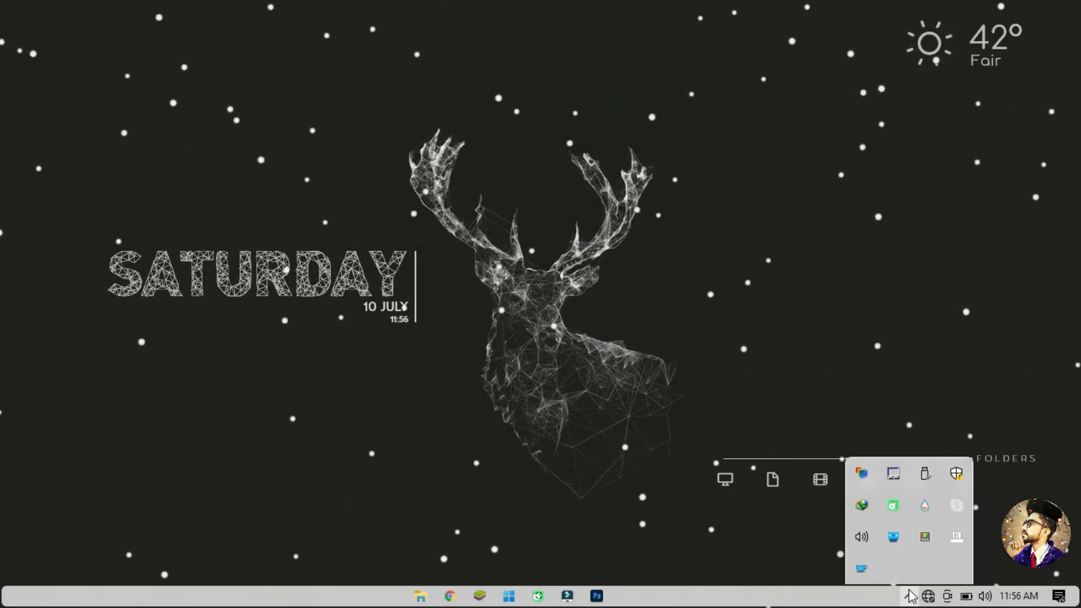
pyautogui.doubleClick(914, 510)
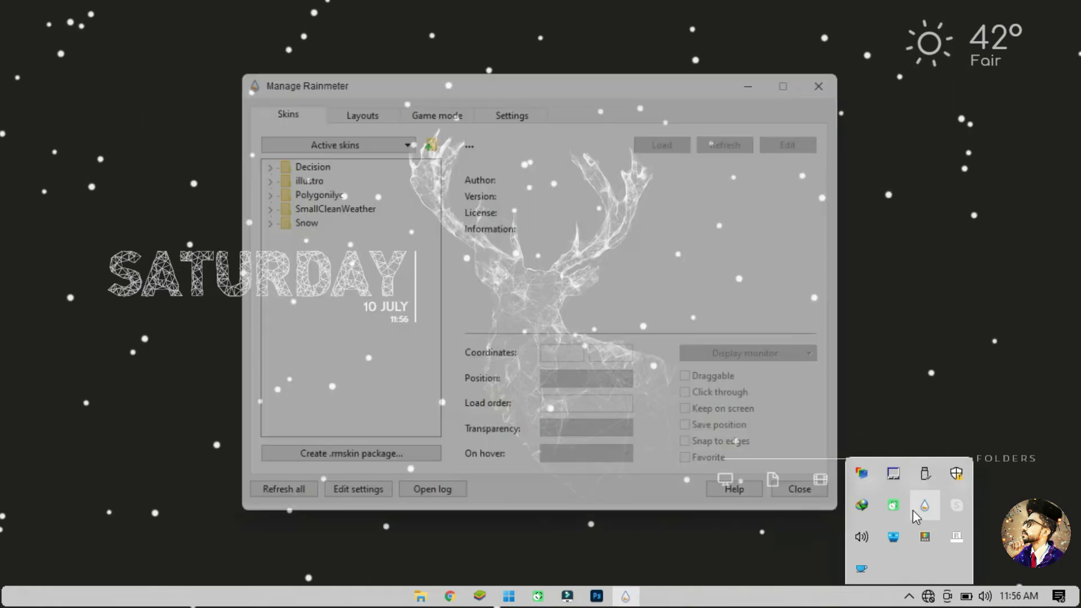
pyautogui.click(909, 597)
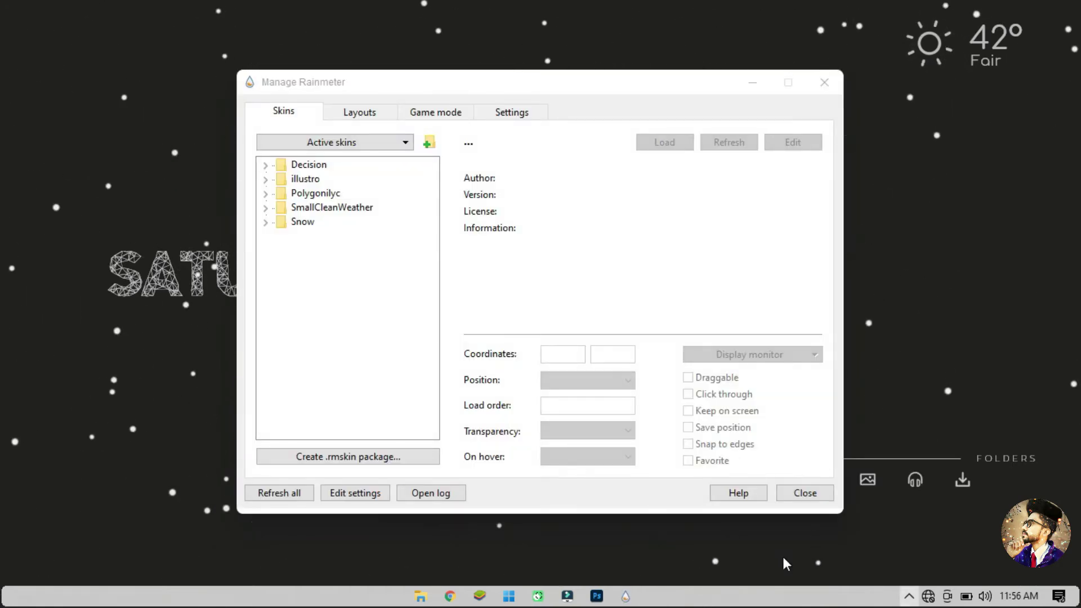
pyautogui.click(297, 494)
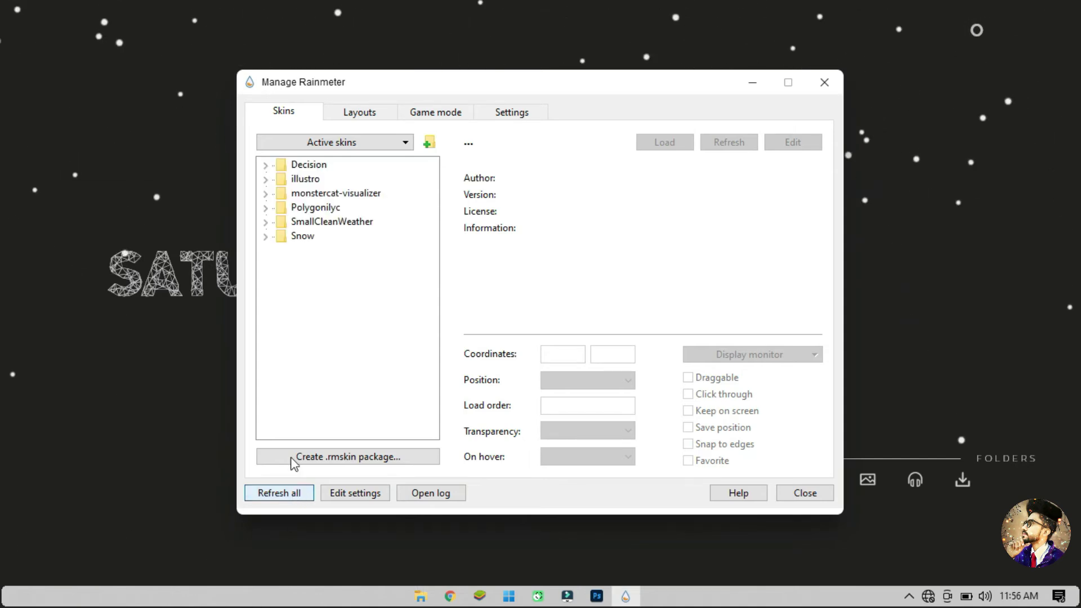
# Step: Load the visualizer.ini skin of monstercat-visualizer and move it down to just above the taskbar
pyautogui.click(266, 193)
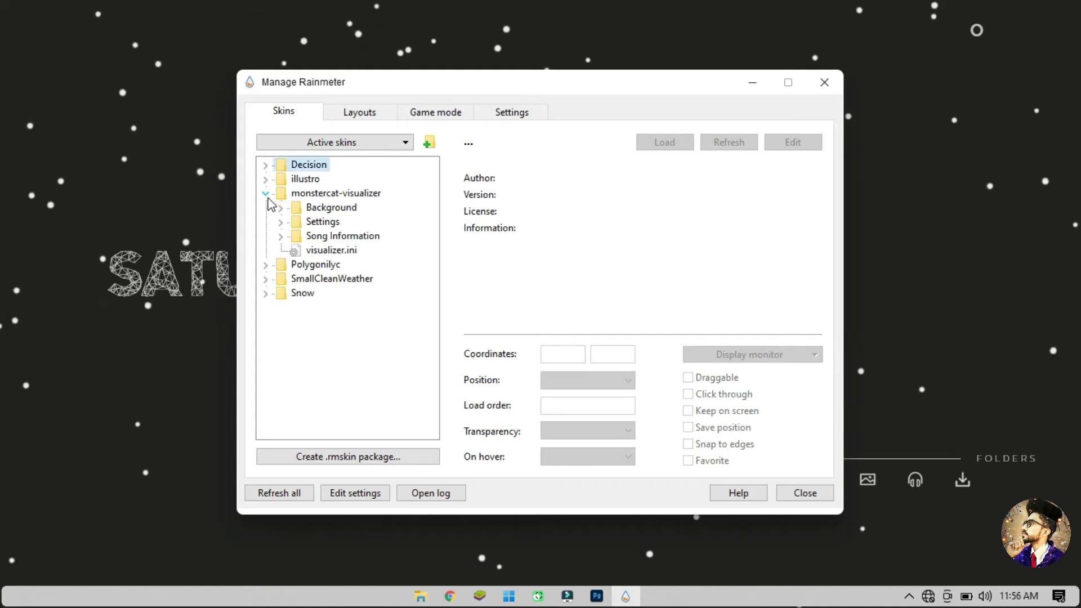
pyautogui.click(315, 250)
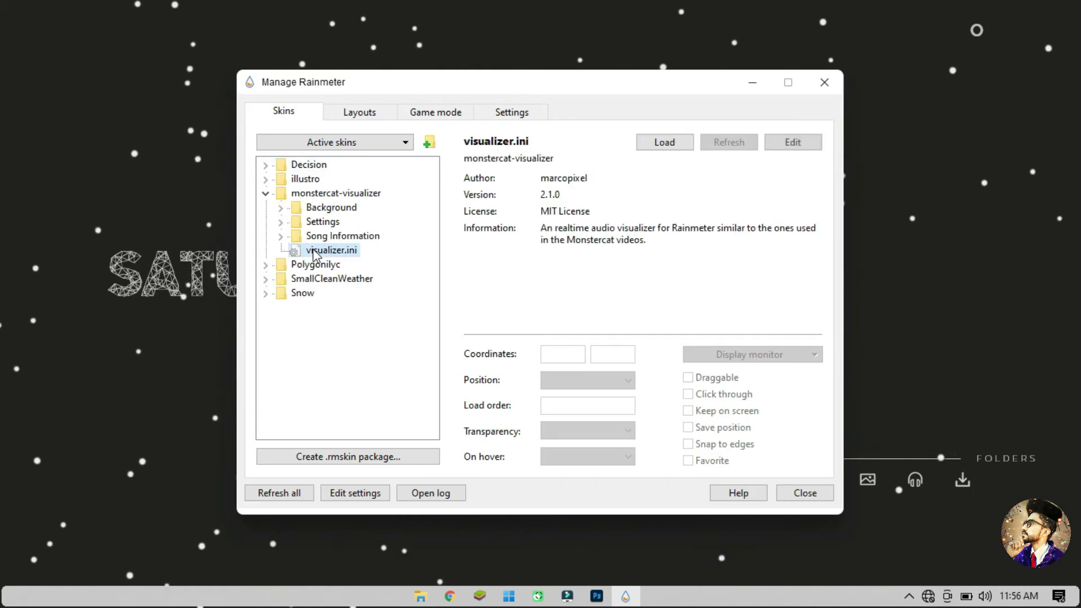
pyautogui.click(643, 149)
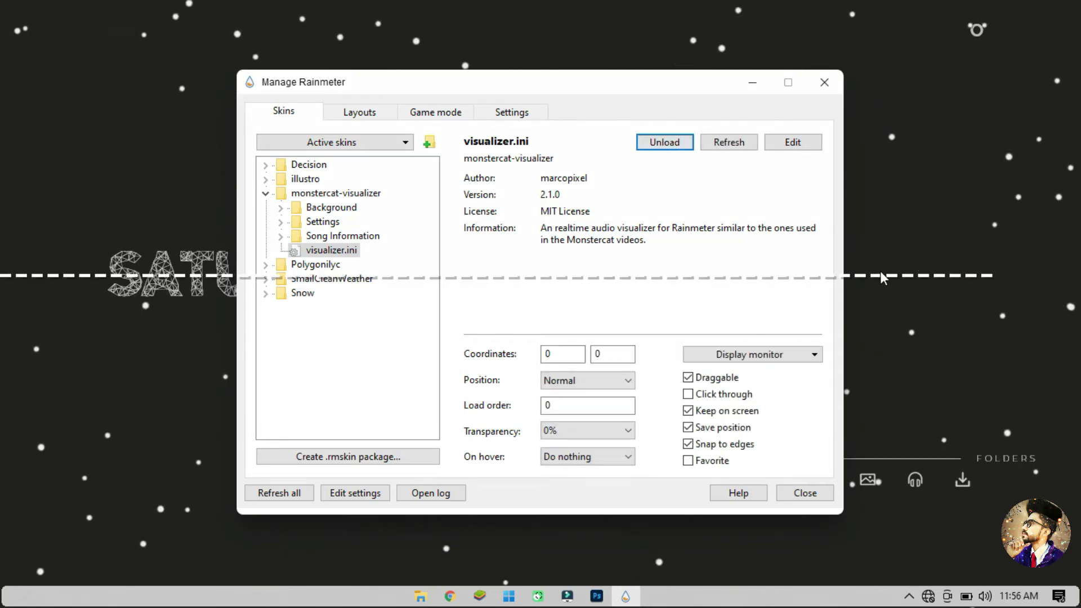
pyautogui.moveTo(880, 272); pyautogui.dragTo(924, 544)
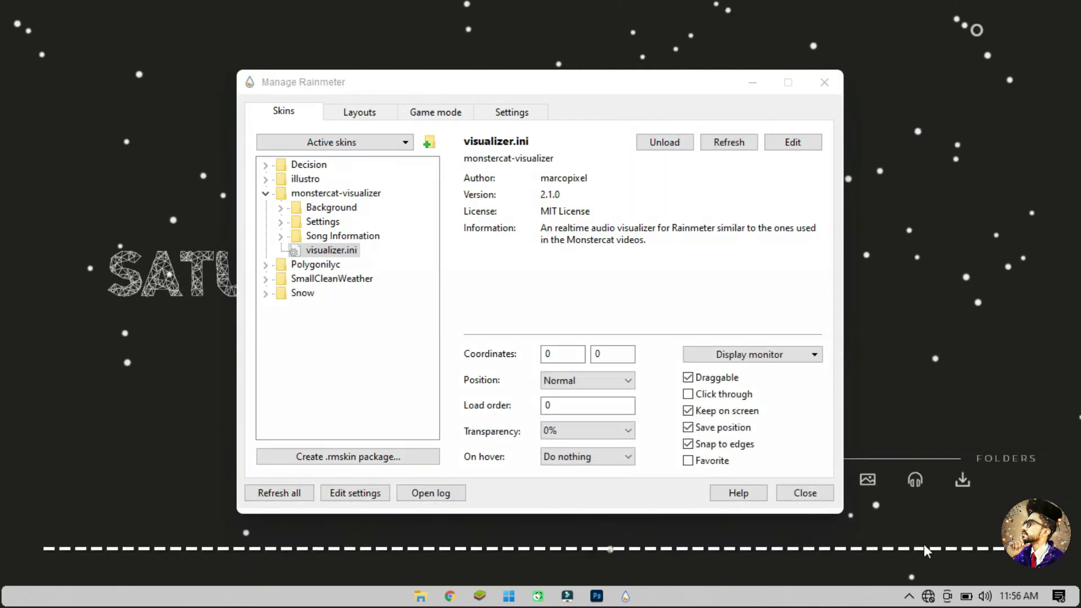
# Step: Load visualizer.ini from the monstercat-visualizer Settings folder and close the skin manager
pyautogui.click(281, 222)
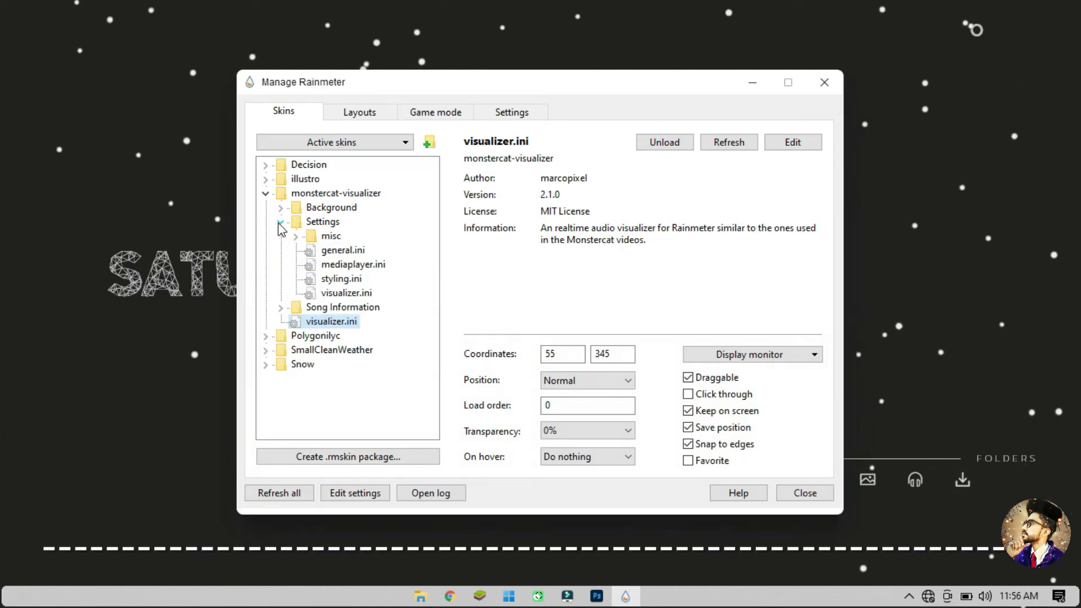
pyautogui.click(324, 296)
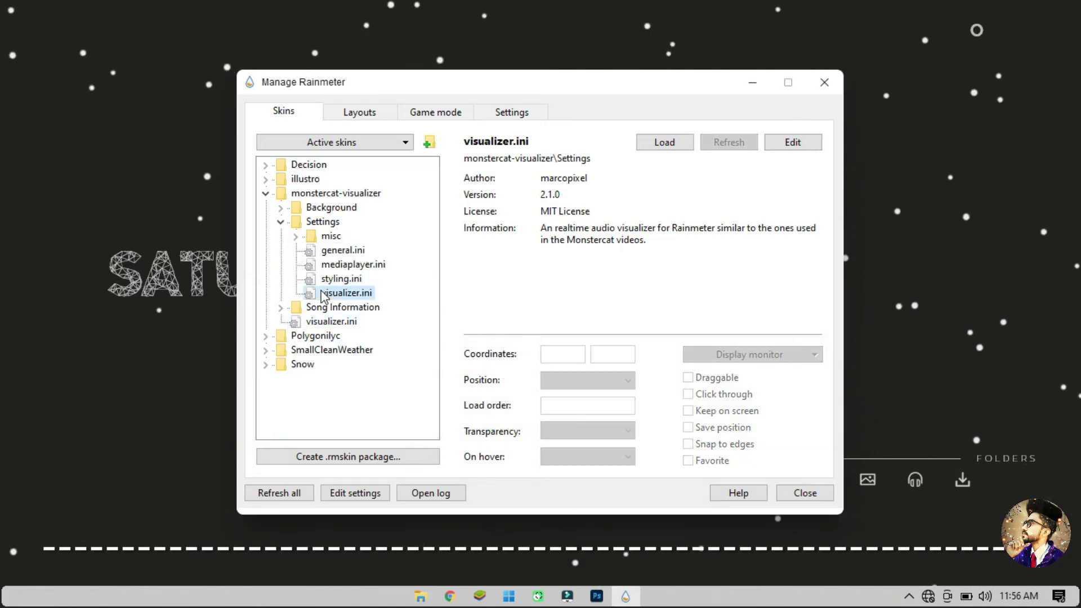
pyautogui.click(670, 148)
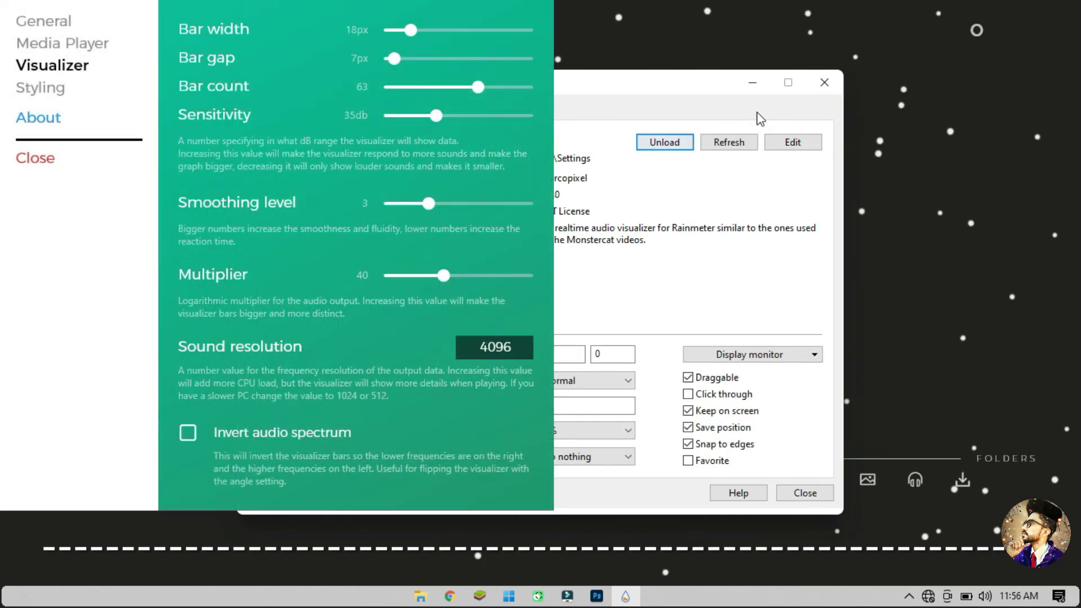
pyautogui.click(818, 88)
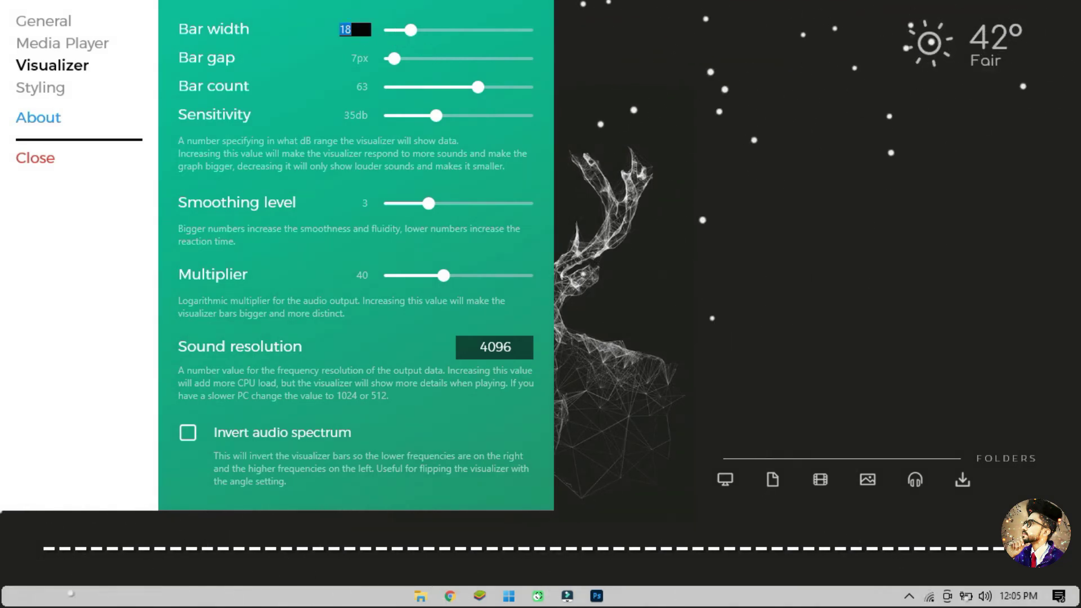
# Step: Set the visualizer's bar width to 10px and its sensitivity to 30db
pyautogui.write('1')
pyautogui.press('Escape')
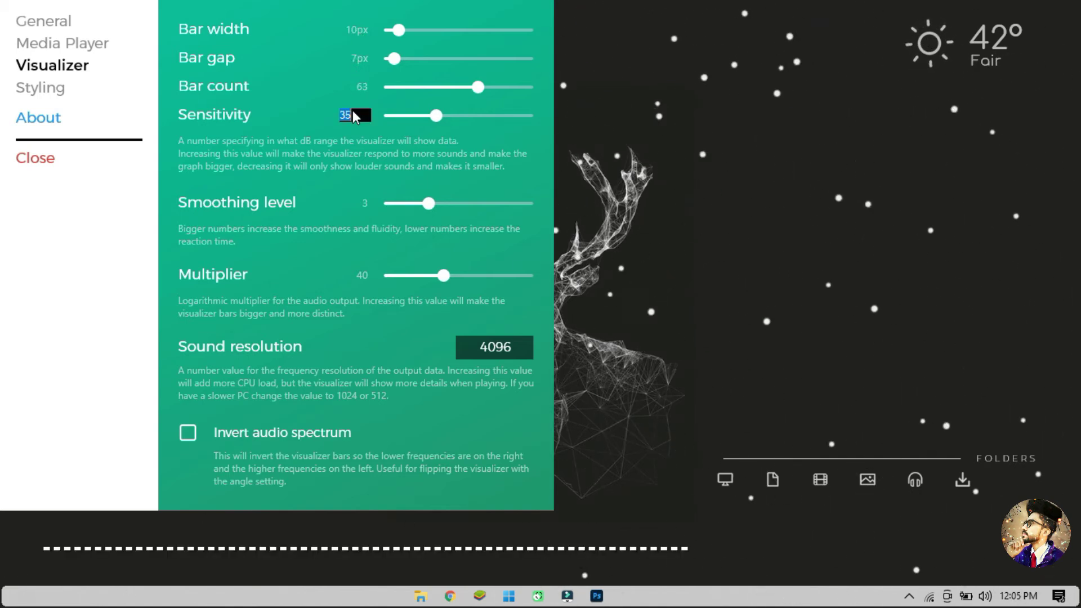
pyautogui.write('30')
pyautogui.press('Return')
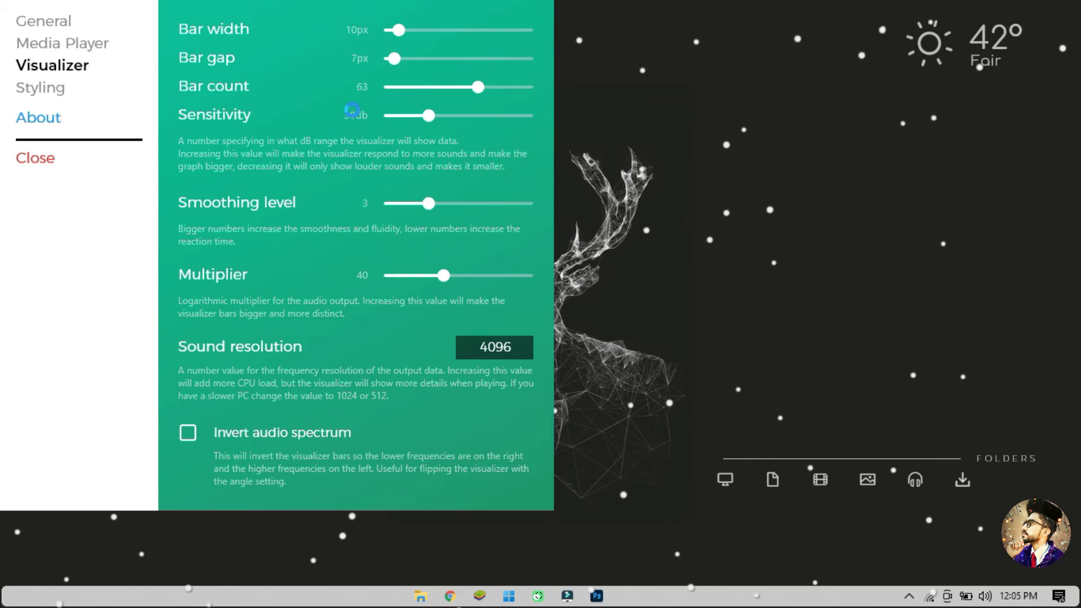
# Step: In the general visualizer settings, set visualizer scale 0.35, song info scale 0.77 and visualizer height 81px, and close the settings
pyautogui.click(34, 25)
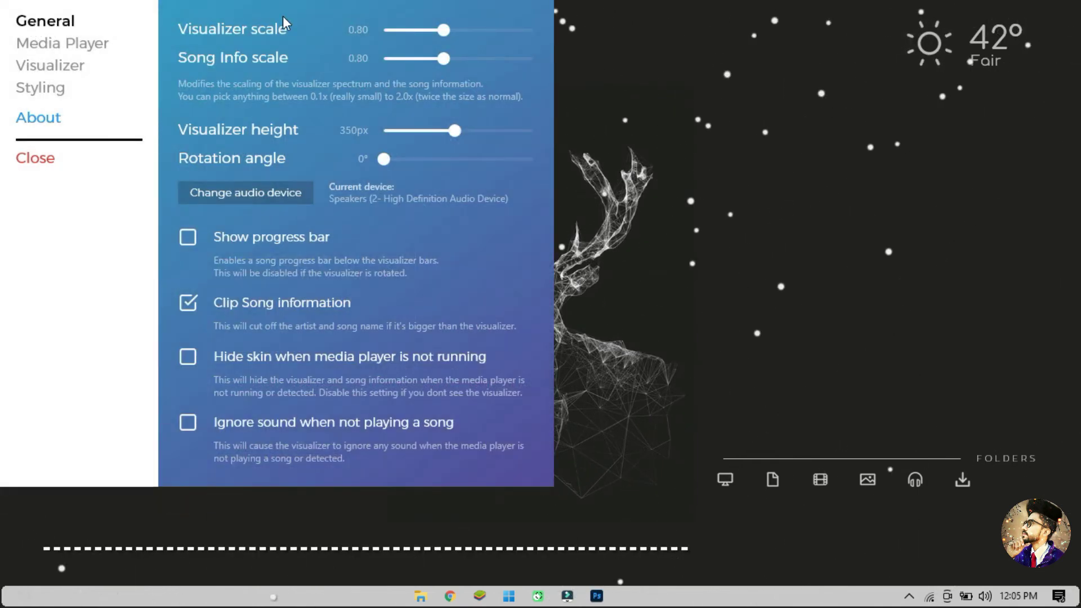
pyautogui.click(362, 29)
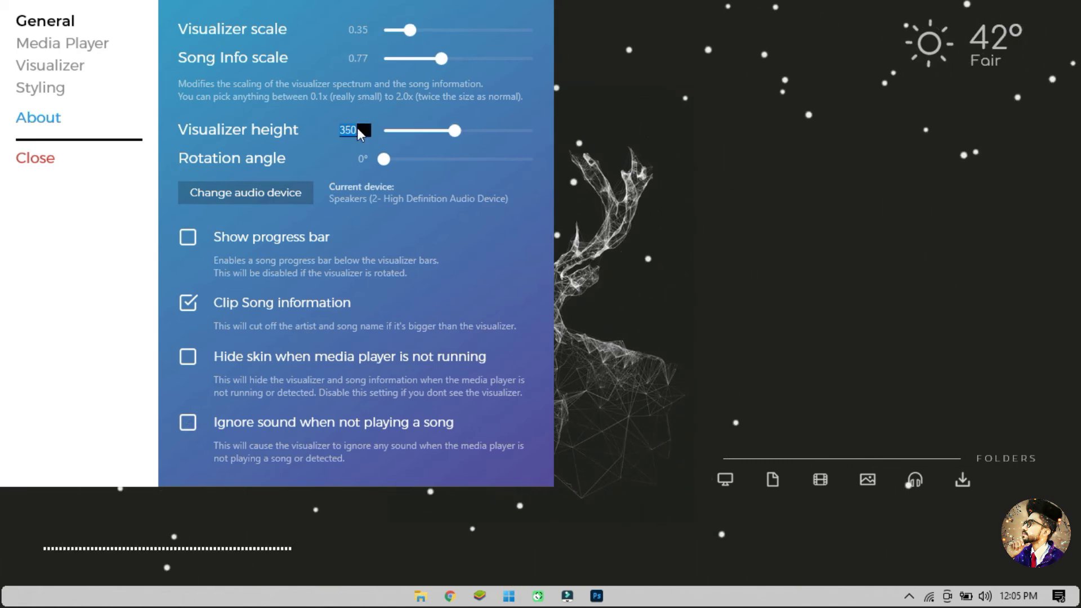
pyautogui.write('81')
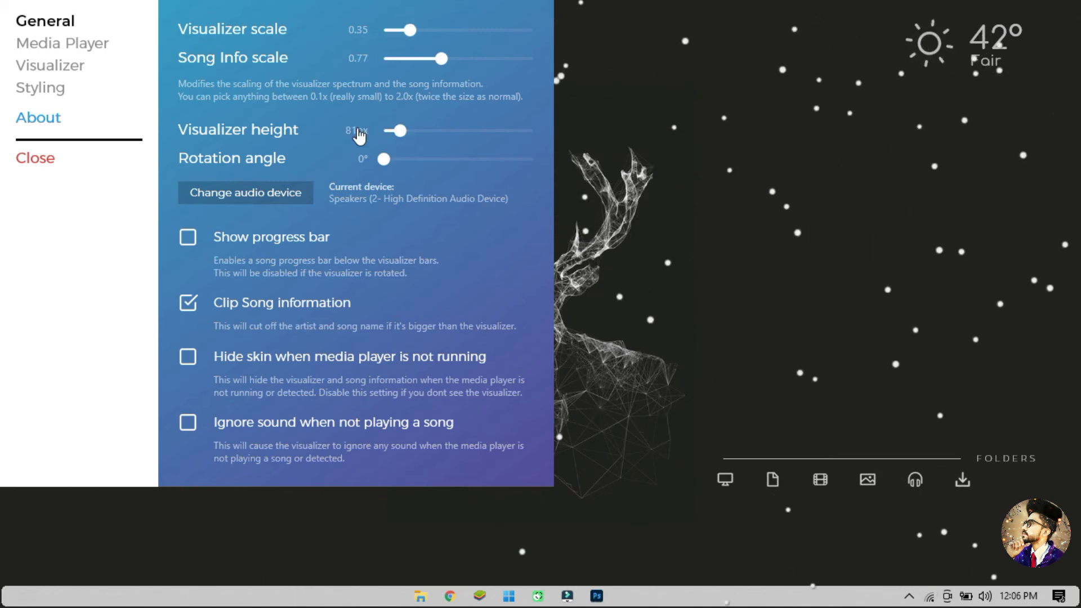
pyautogui.click(48, 164)
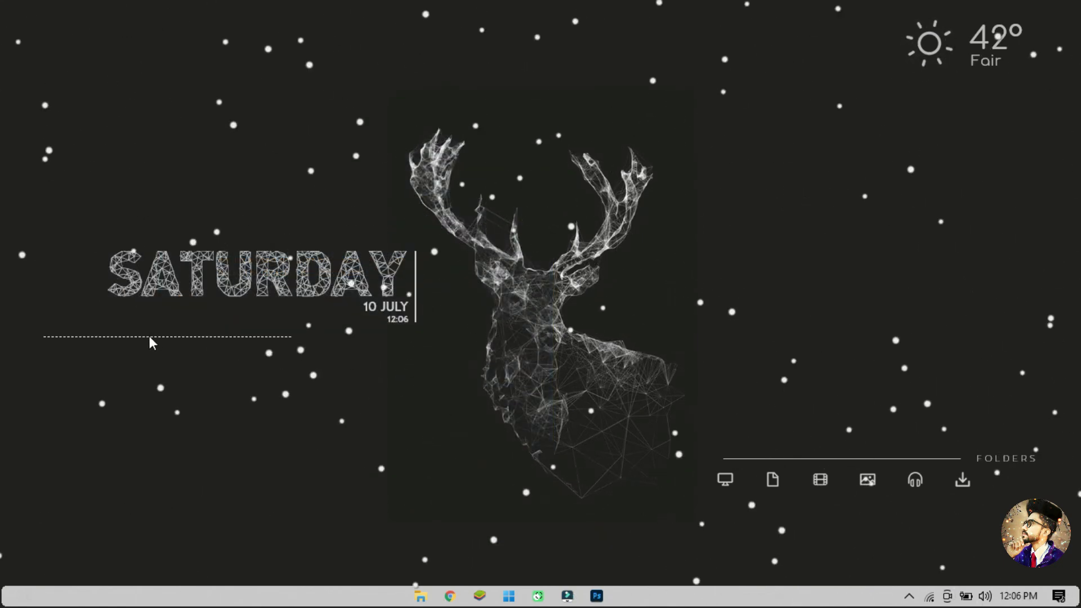
# Step: Move the visualizer skin below the deer, just above the taskbar, and set its position to On desktop
pyautogui.moveTo(150, 334); pyautogui.dragTo(562, 559)
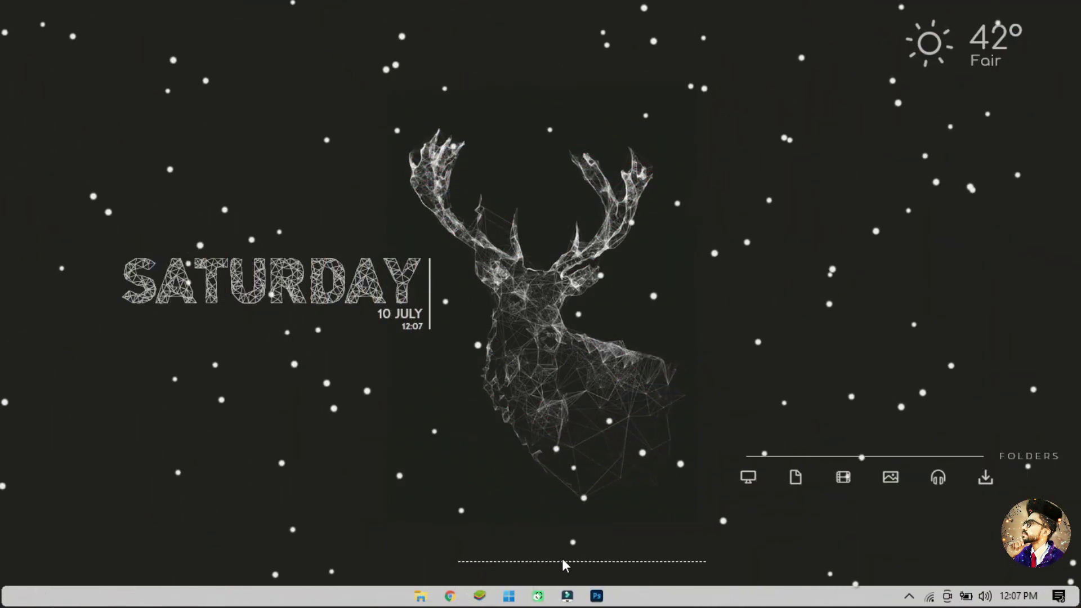
pyautogui.rightClick(637, 560)
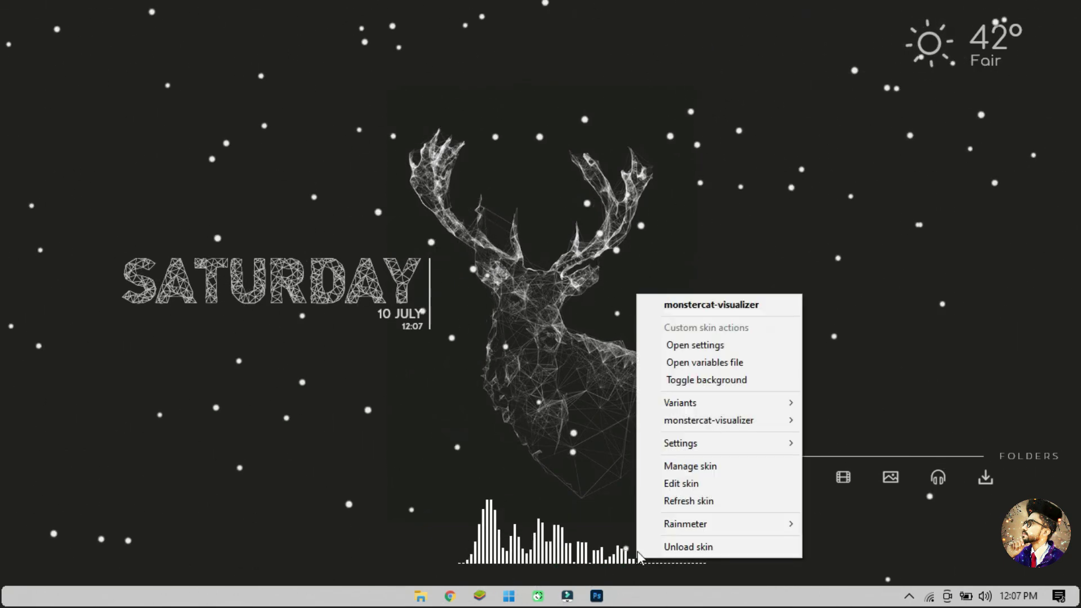
pyautogui.moveTo(682, 443)
pyautogui.moveTo(856, 443)
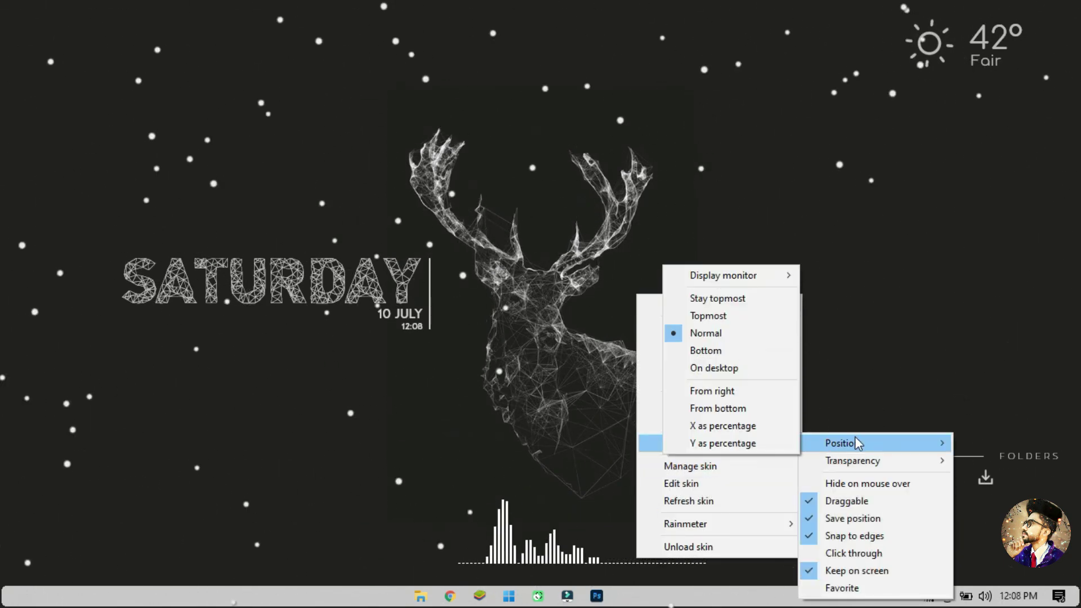
pyautogui.click(699, 370)
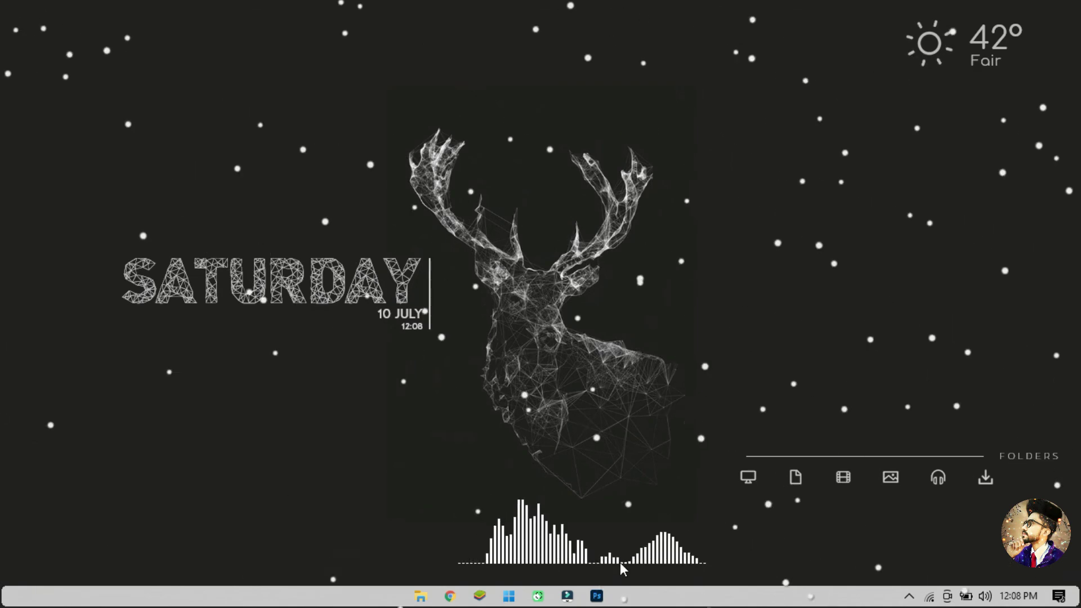
# Step: Set the visualizer skin's transparency to 30% and move it onto the line above the folder shortcuts
pyautogui.rightClick(619, 561)
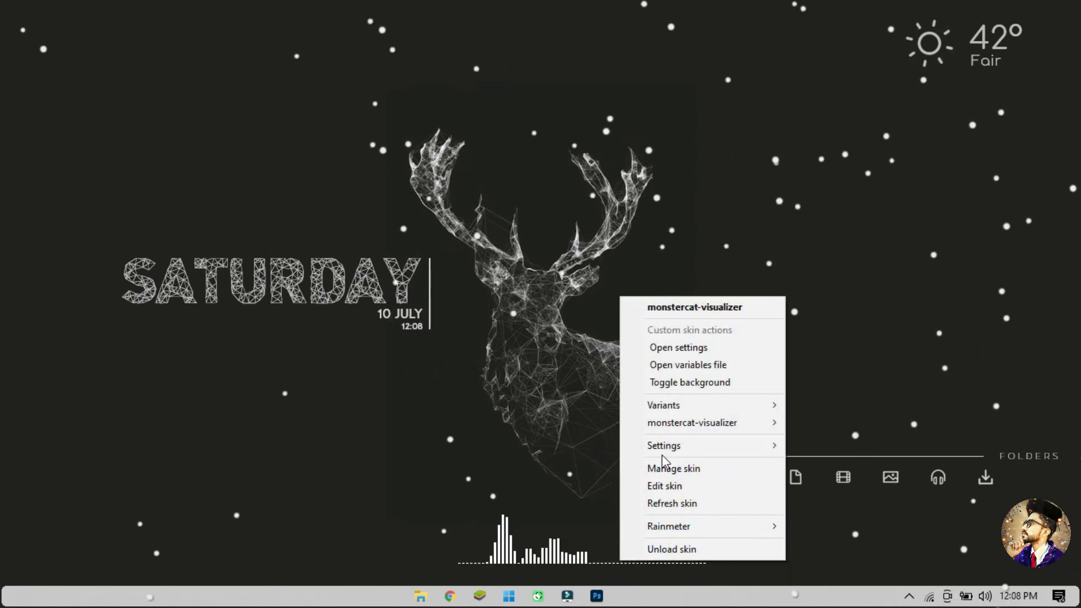
pyautogui.moveTo(771, 445)
pyautogui.moveTo(874, 466)
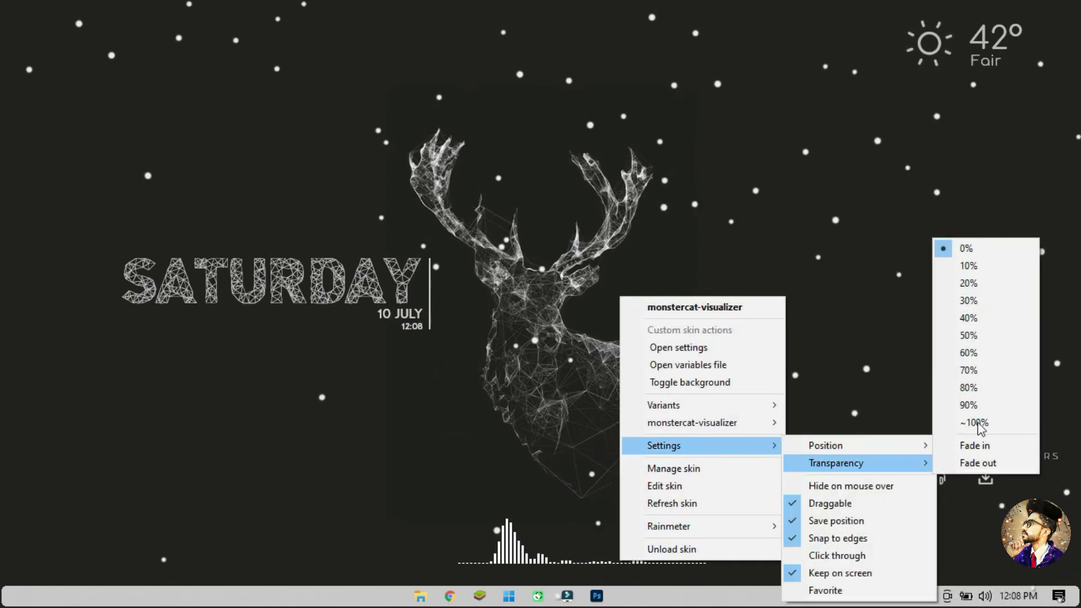
pyautogui.click(975, 304)
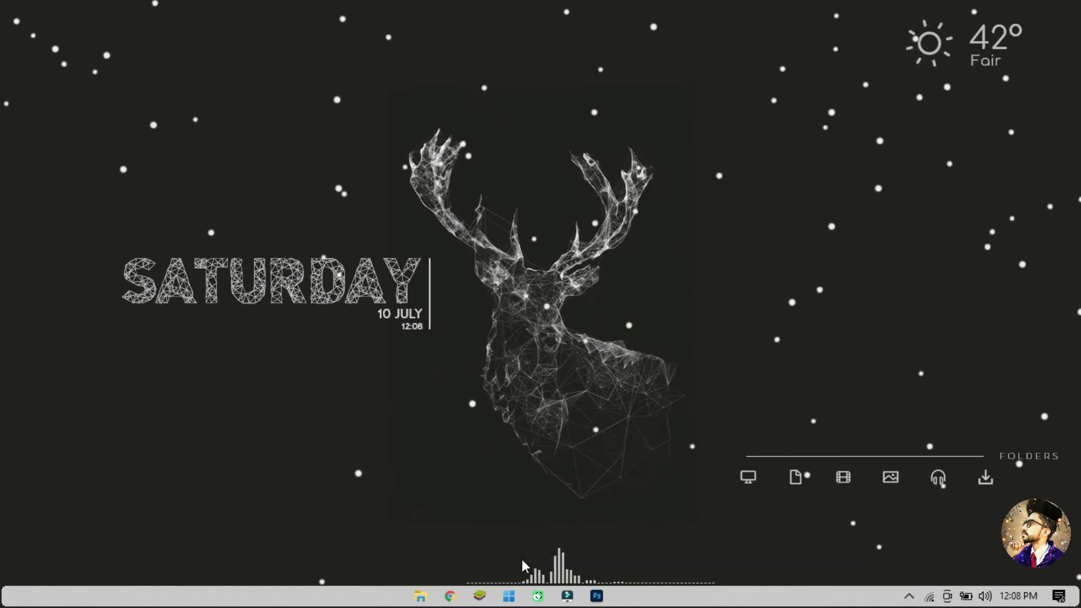
pyautogui.moveTo(522, 563); pyautogui.dragTo(794, 432)
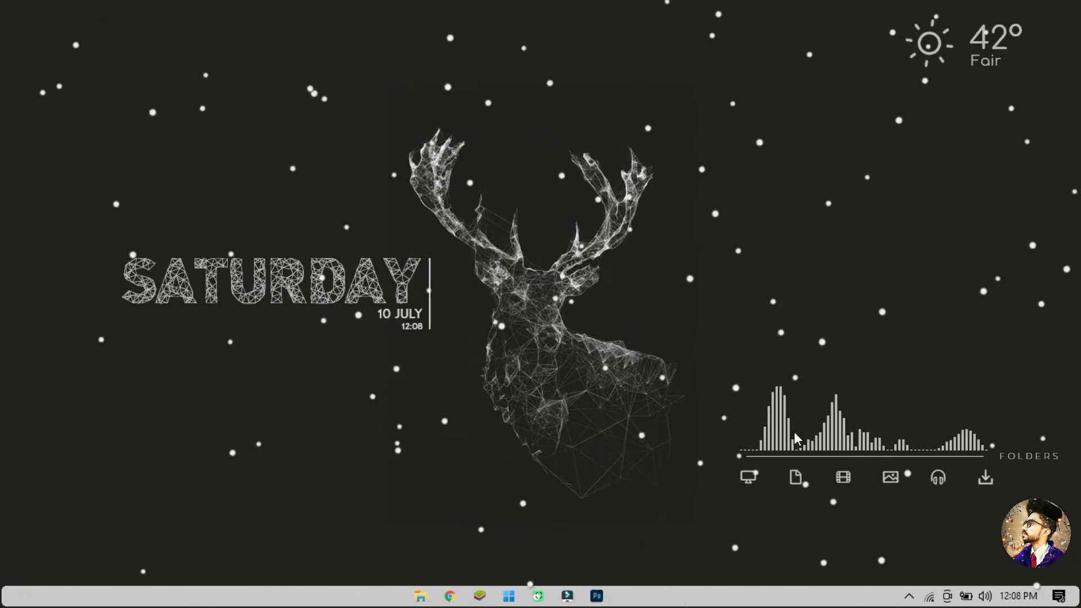